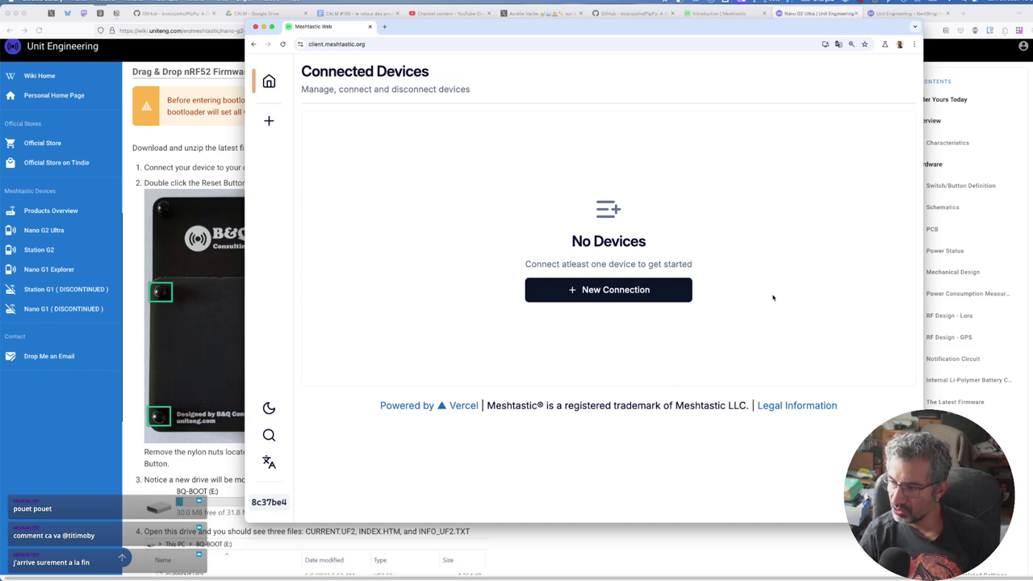
- Pair the Meshtastic_17cc device over Bluetooth as a new connection, connect to it, and maximize the browser window
left_click(611, 293)
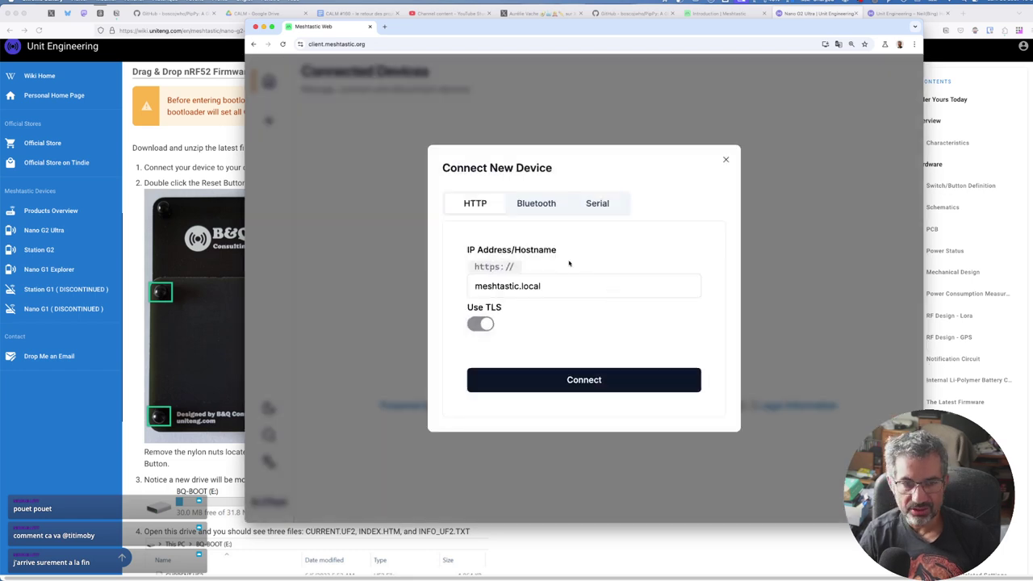
left_click(544, 209)
left_click(575, 385)
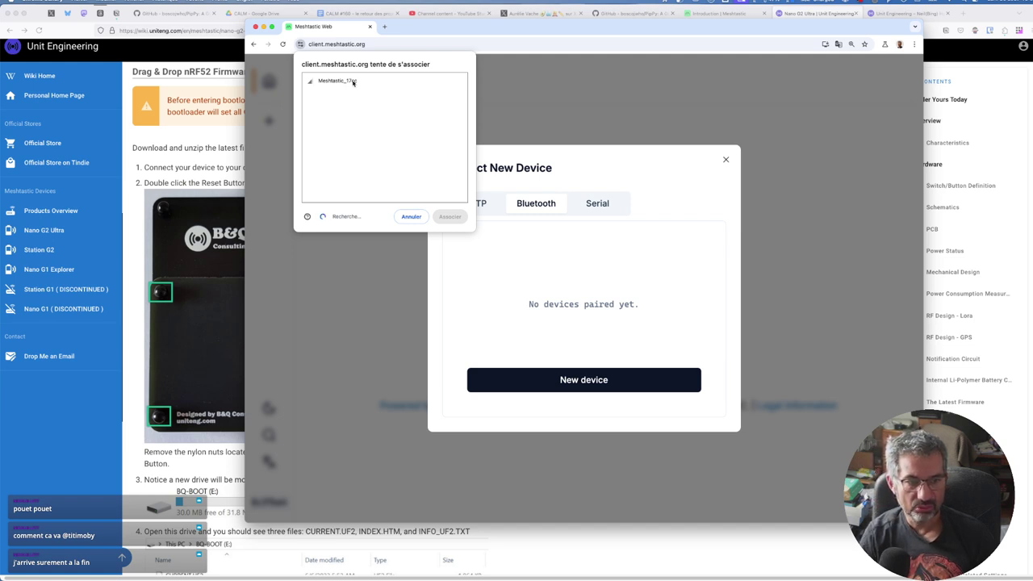
left_click(353, 82)
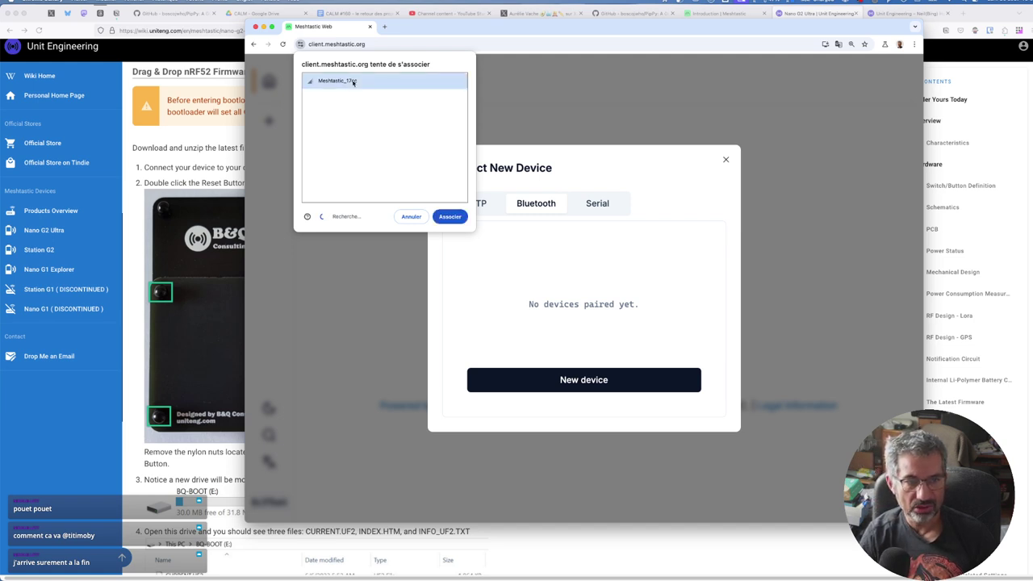
left_click(449, 217)
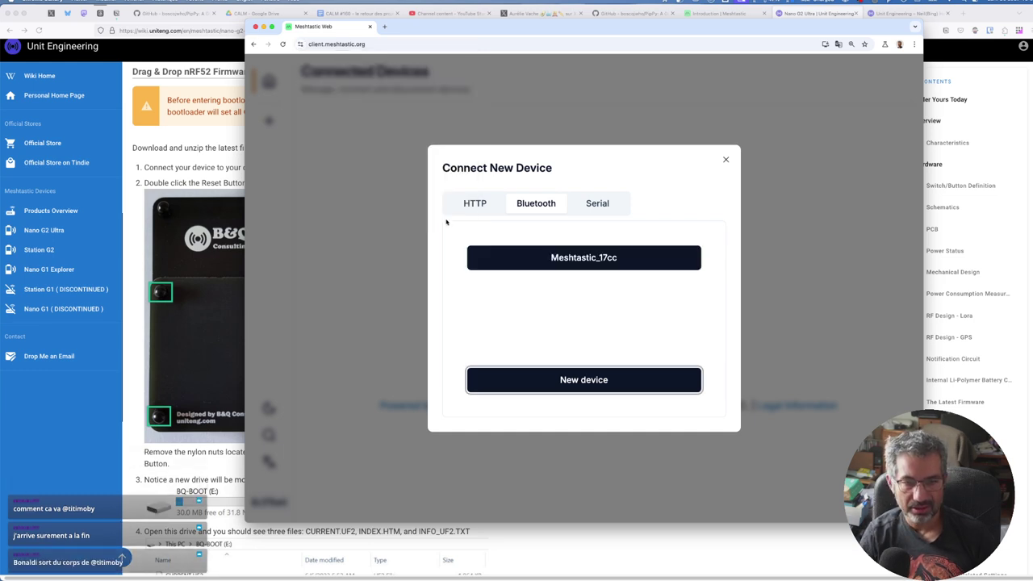
left_click(554, 256)
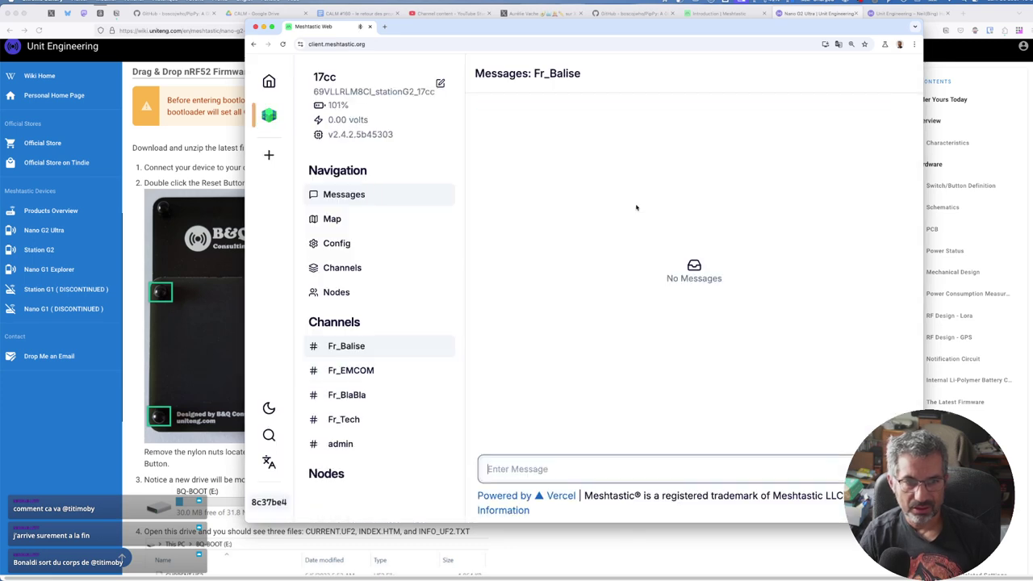
double_click(431, 27)
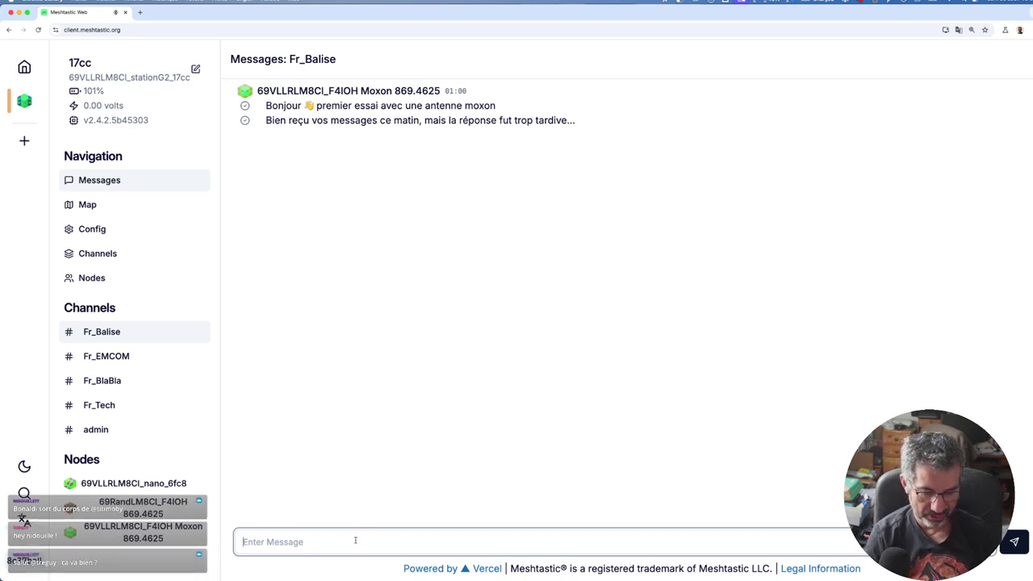
- Send "pas de souci, je vois la réponse en direct, je suis sur" plus the saved Twitch link and ":)" to the Fr_Balise channel
type("pas ")
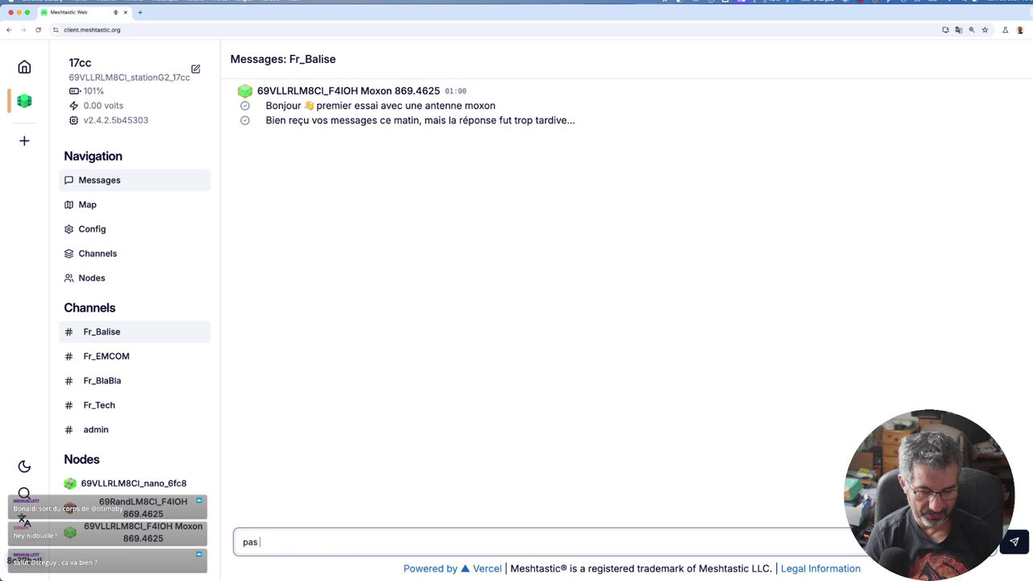
type("de souci, ")
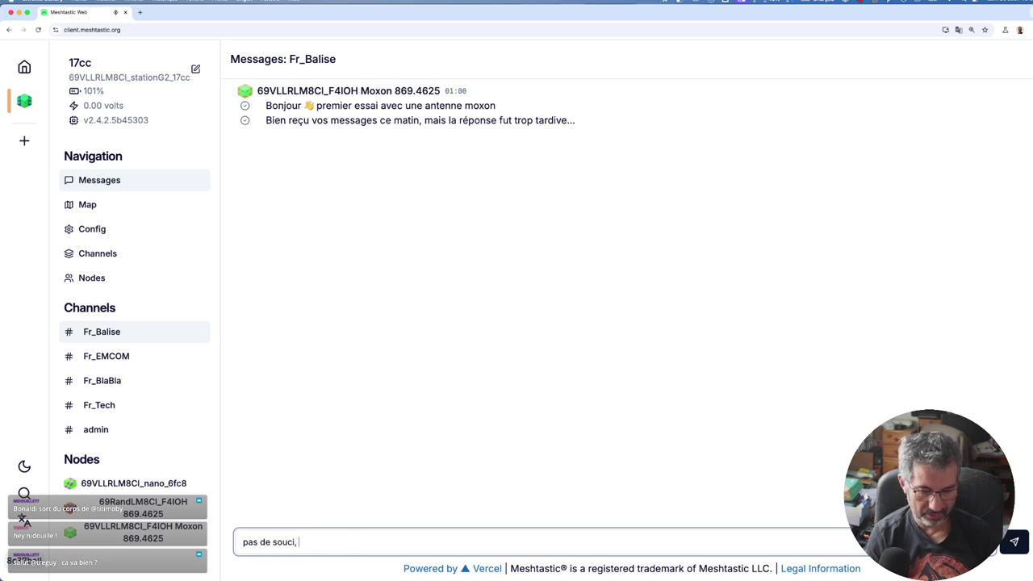
type("je vois")
type(" la ré")
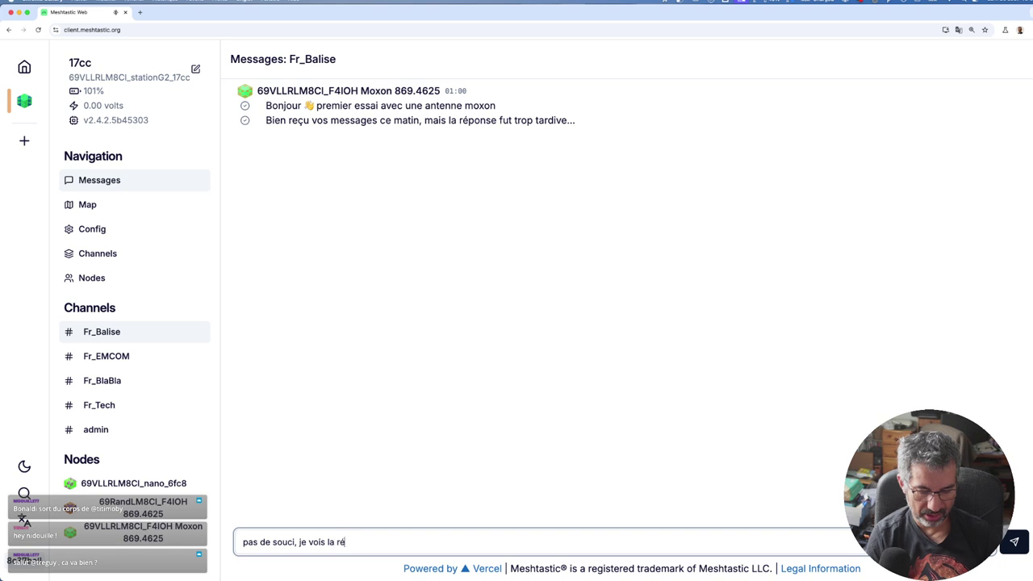
type("ponse en direc")
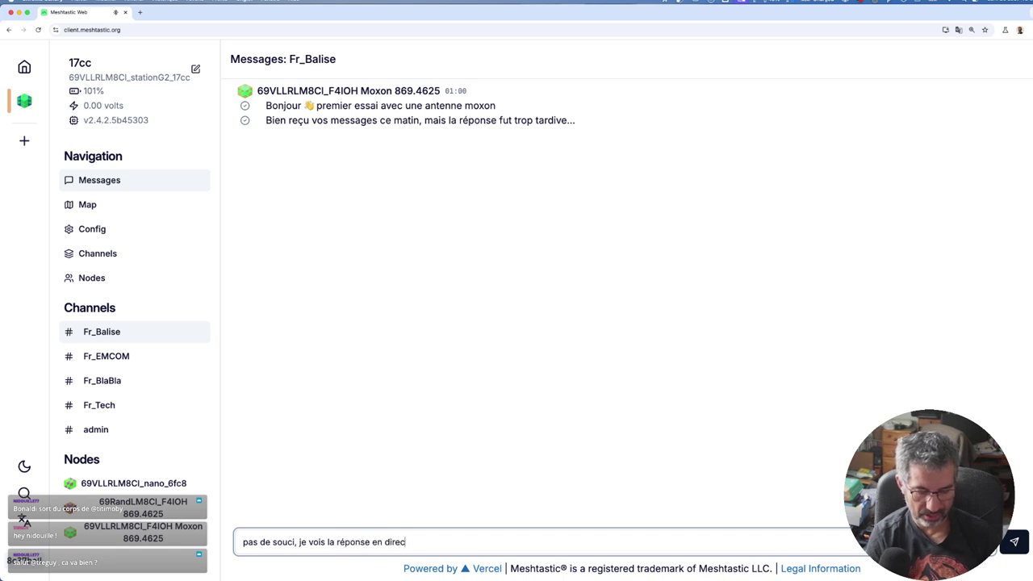
type("t, j")
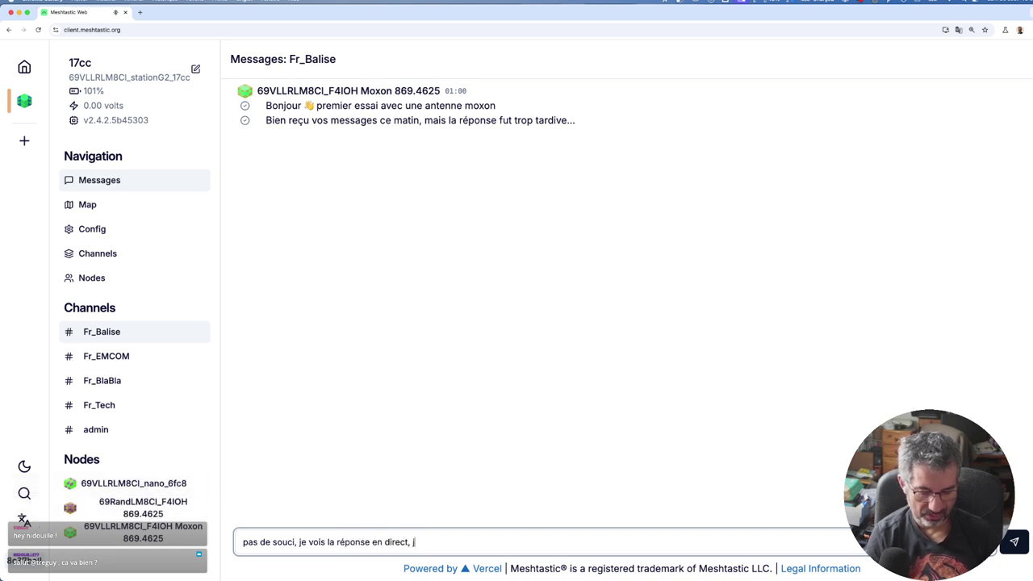
type("e suis sur ")
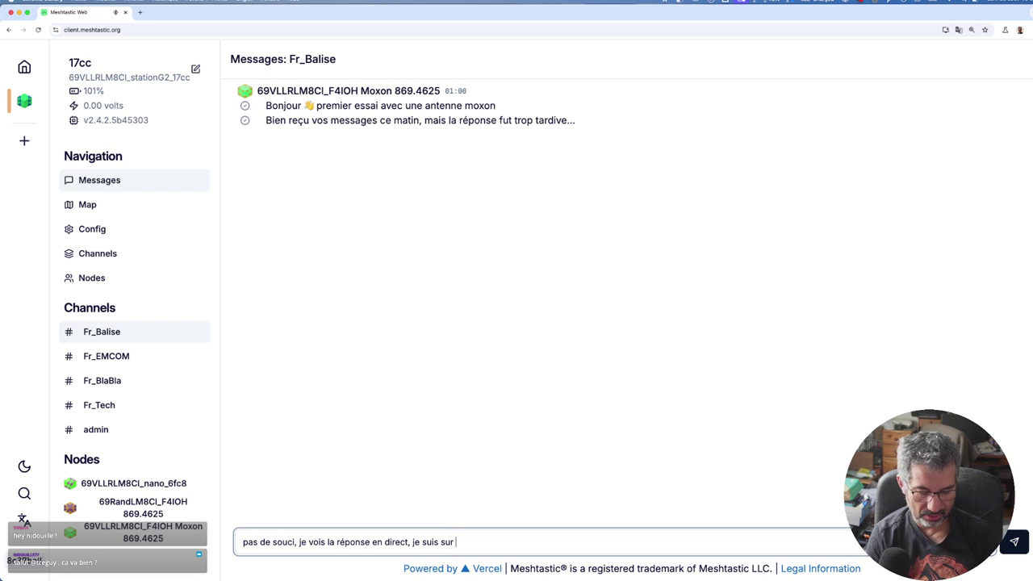
type("::")
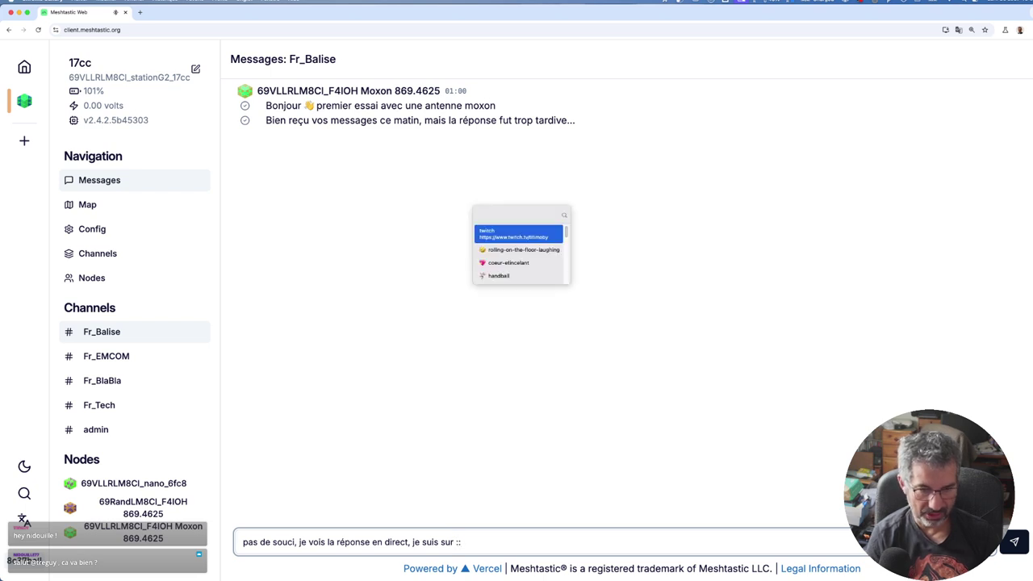
key("Return")
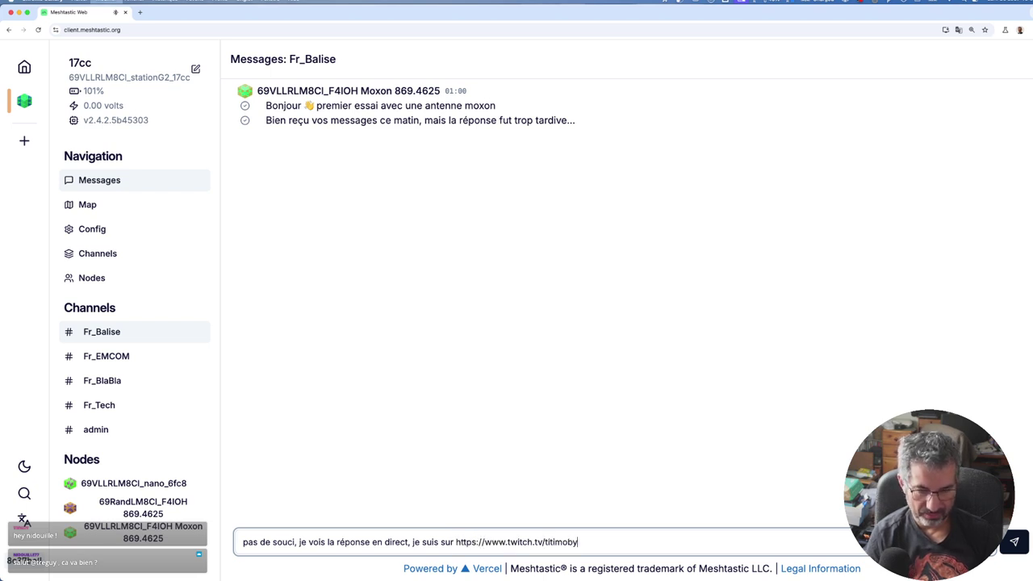
type(":)")
key("Return")
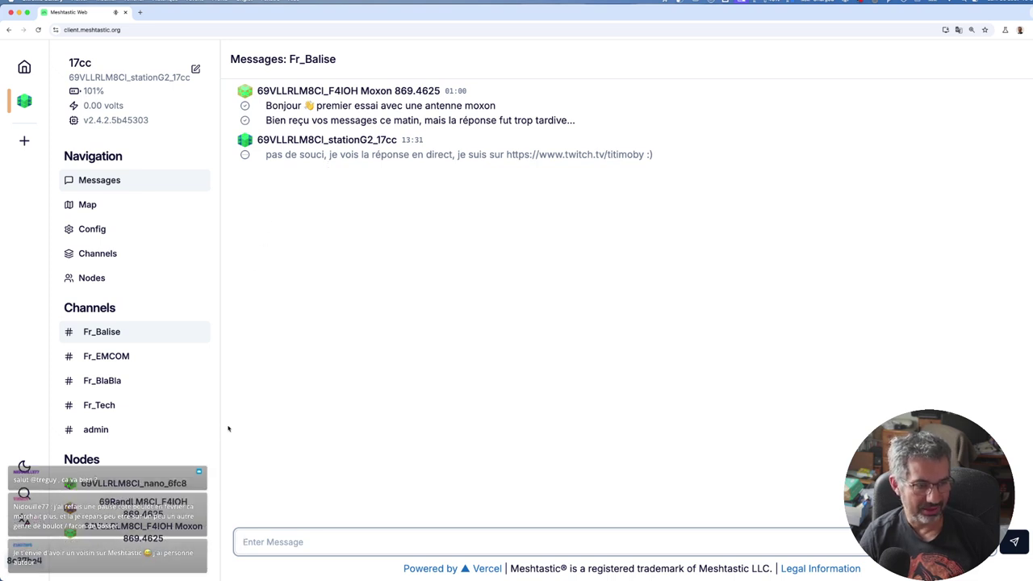
- Look through the direct message threads of the listed nodes, then return to the Fr_Balise channel
left_click(121, 338)
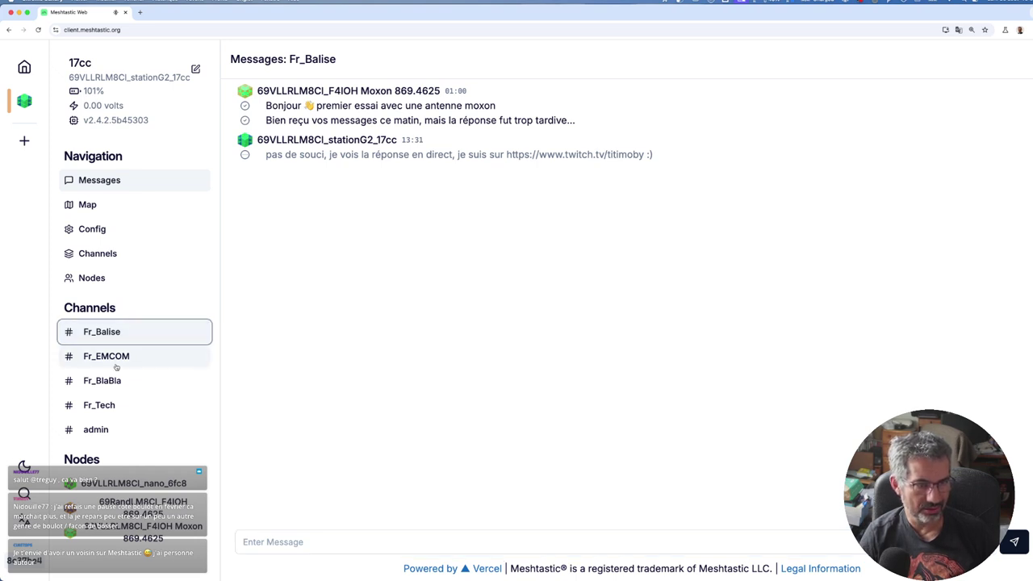
left_click(115, 487)
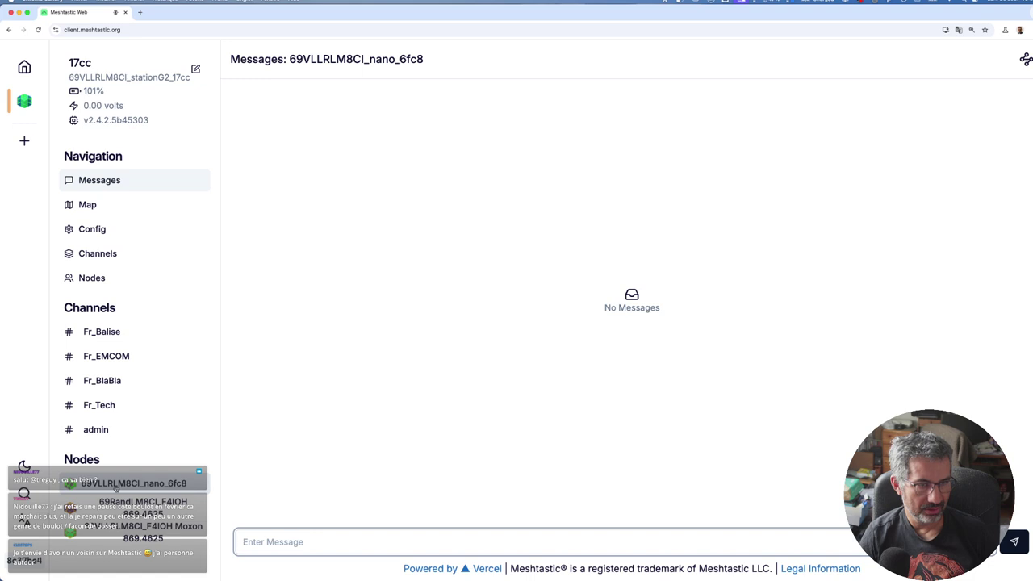
left_click(133, 507)
left_click(138, 529)
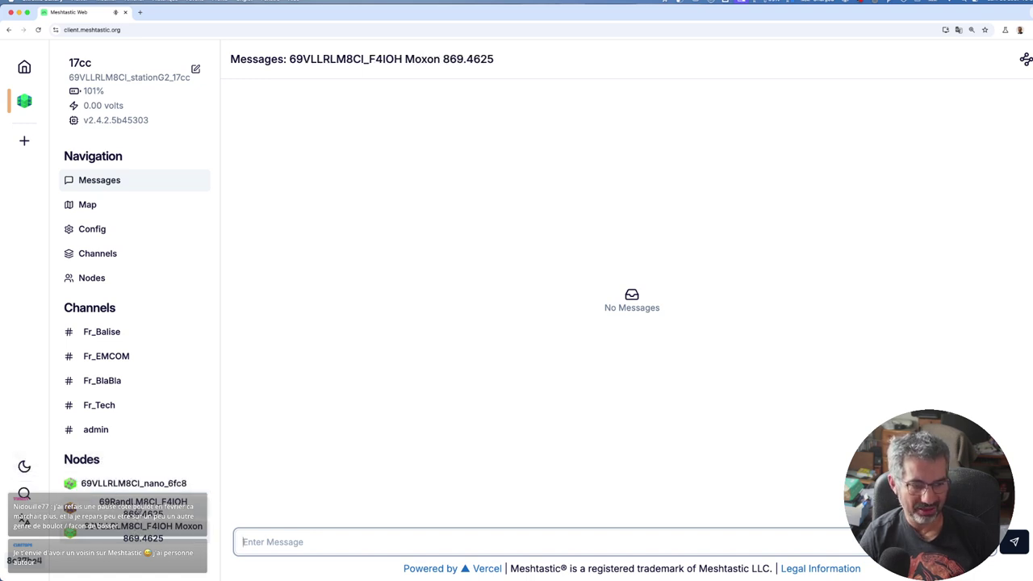
left_click(139, 507)
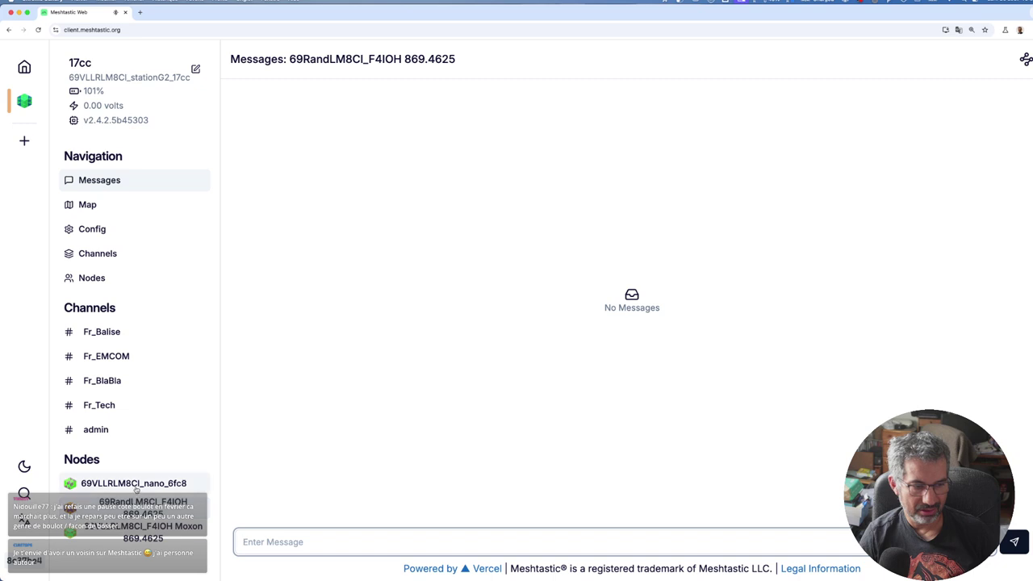
left_click(136, 484)
left_click(125, 334)
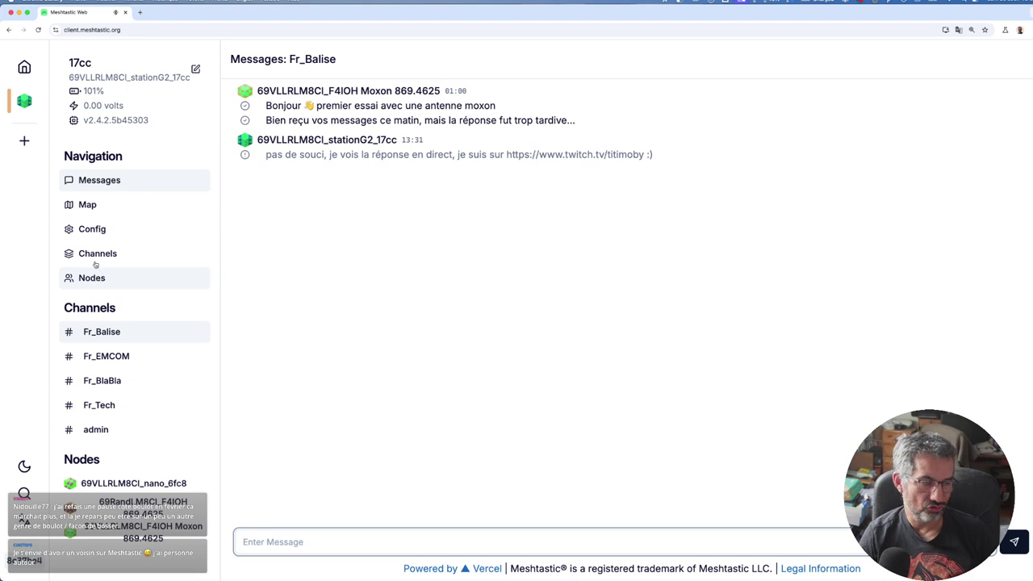
- Examine the positions of the Moxon node and the neighbouring node on the map, then return to the messages
left_click(91, 205)
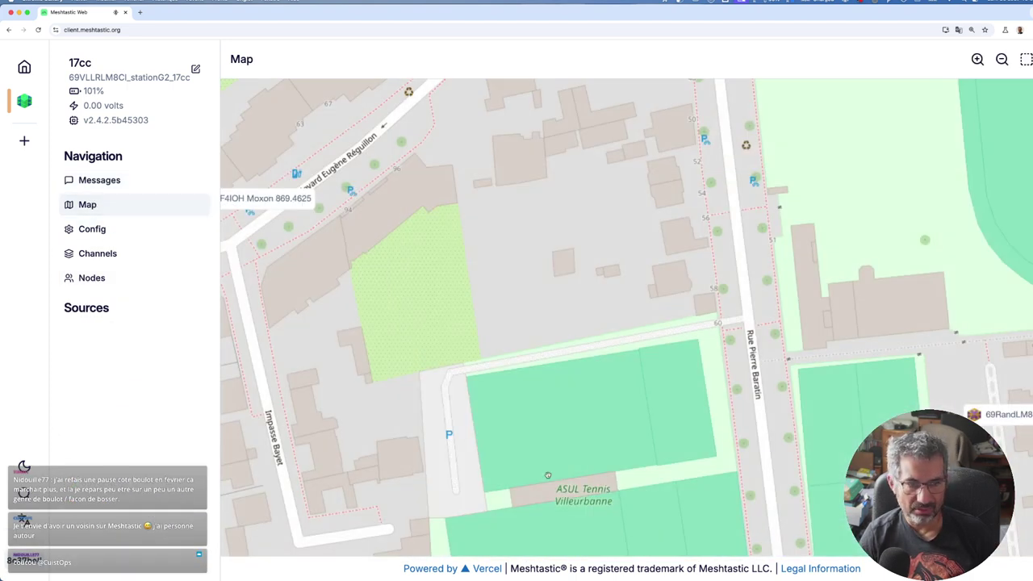
left_click_drag(511, 378, 646, 514)
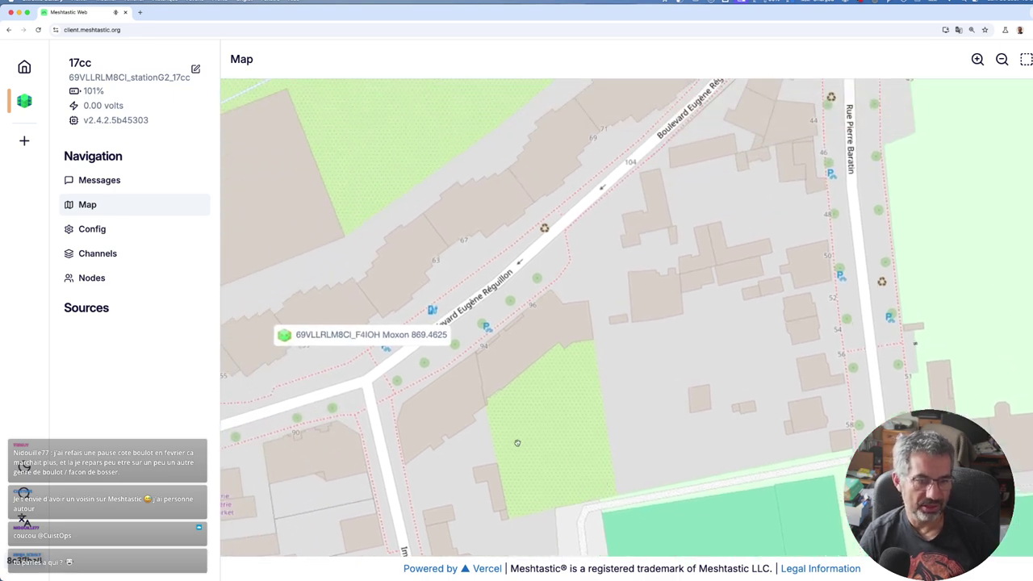
left_click_drag(657, 429, 437, 362)
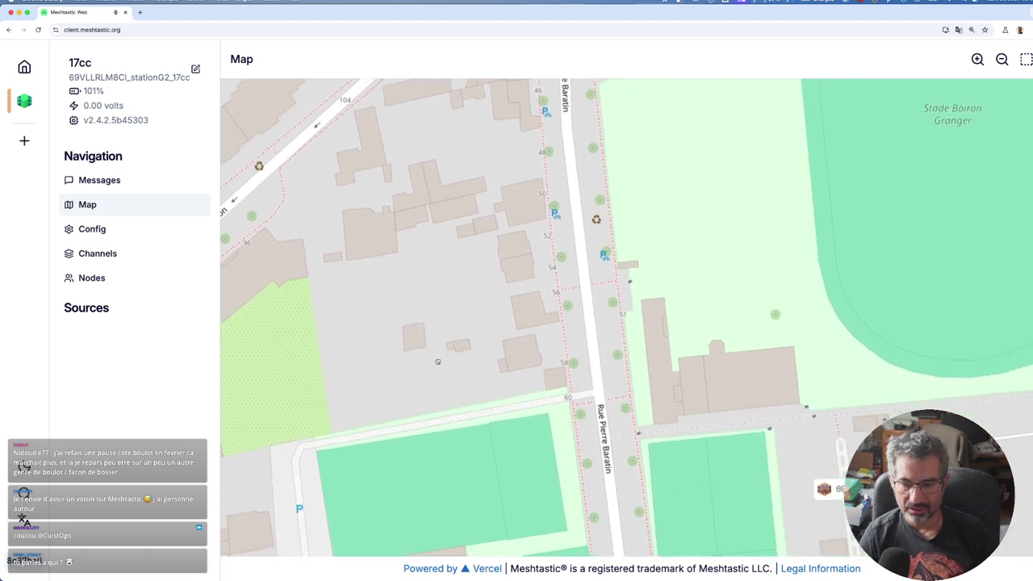
left_click(114, 183)
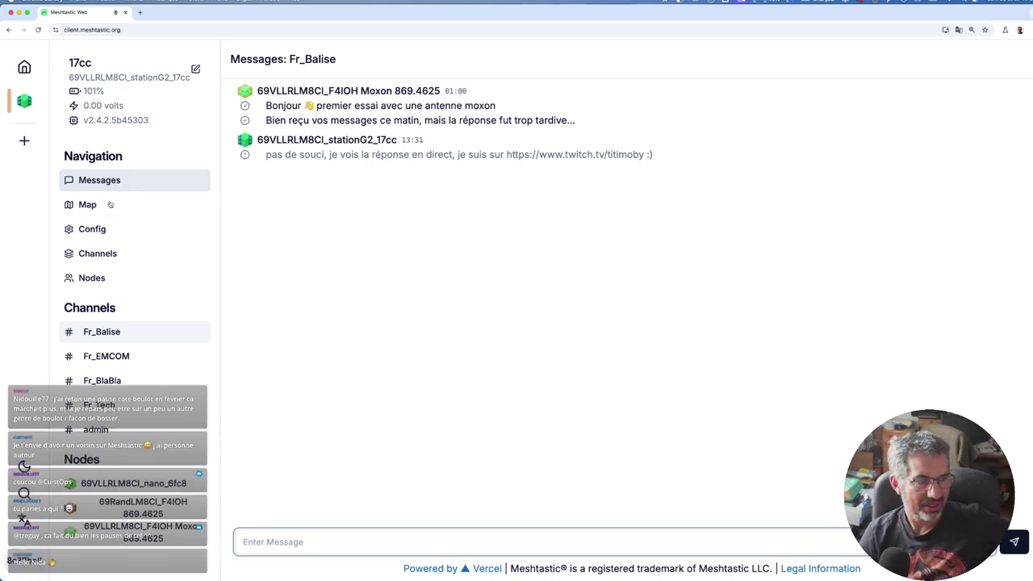
- Review the radio's device settings, including the available roles, rebroadcast mode and node info broadcast interval
left_click(104, 234)
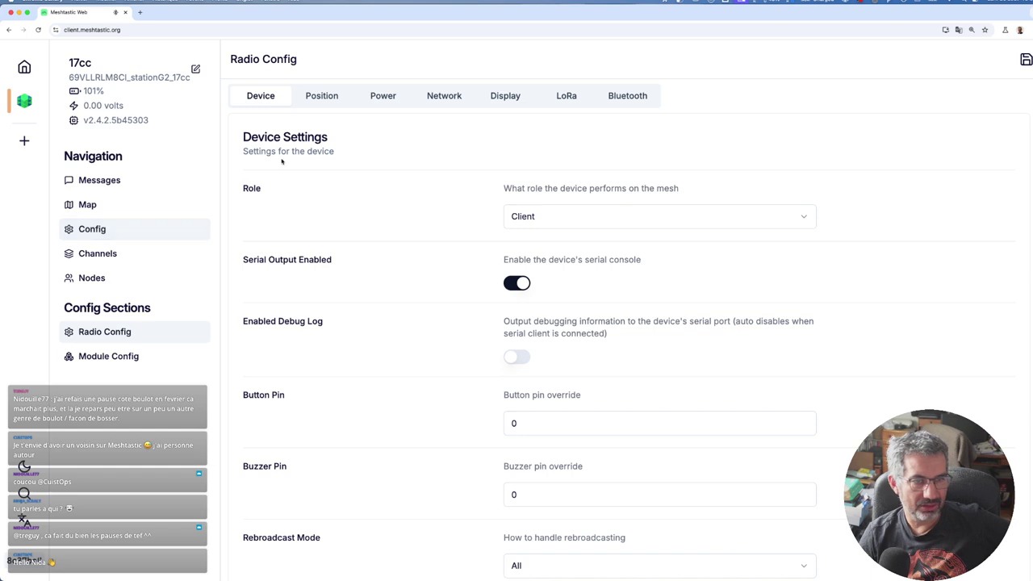
left_click(526, 221)
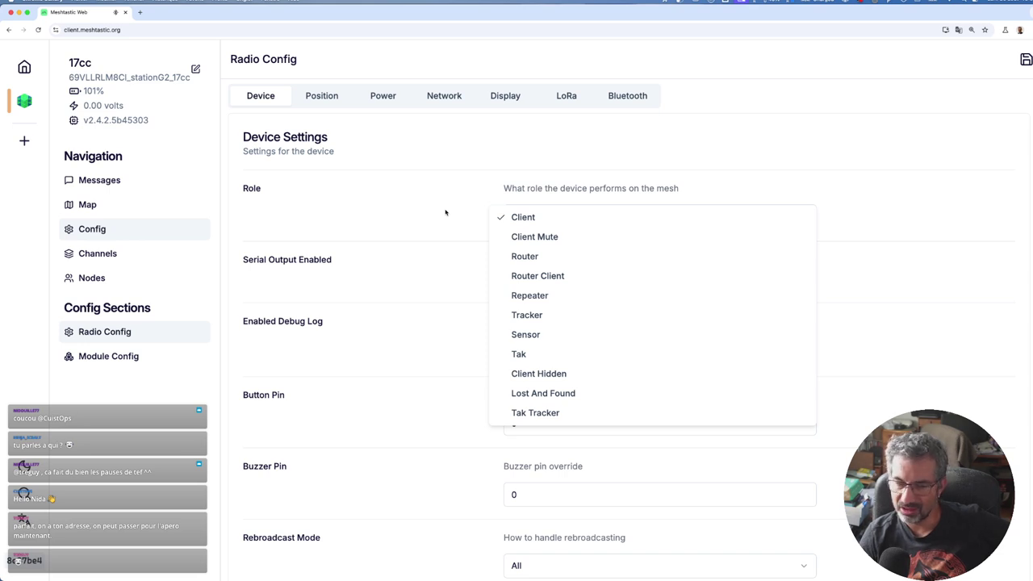
left_click(445, 212)
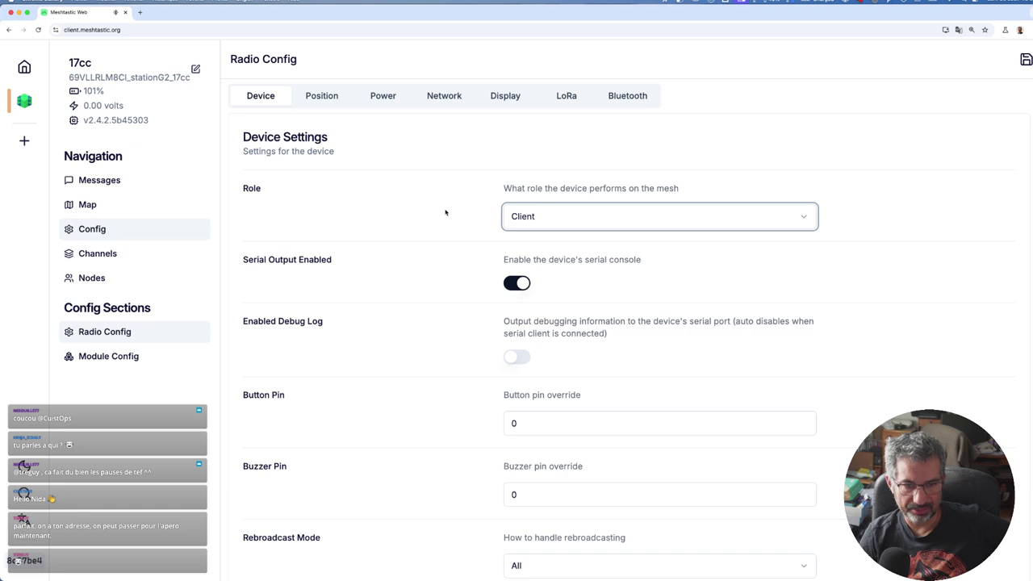
scroll(421, 325, "down", 2)
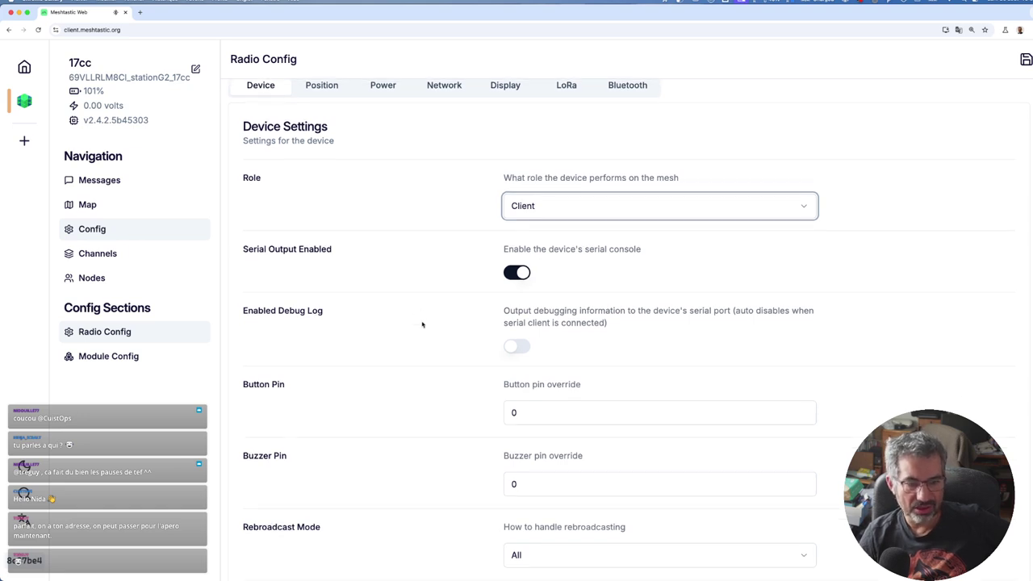
scroll(421, 325, "down", 2)
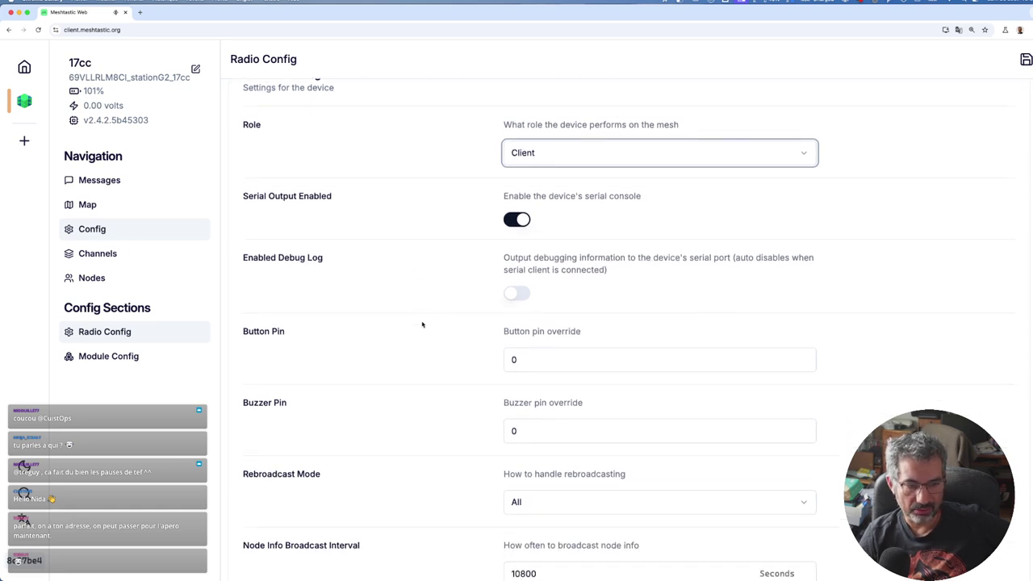
scroll(421, 325, "down", 2)
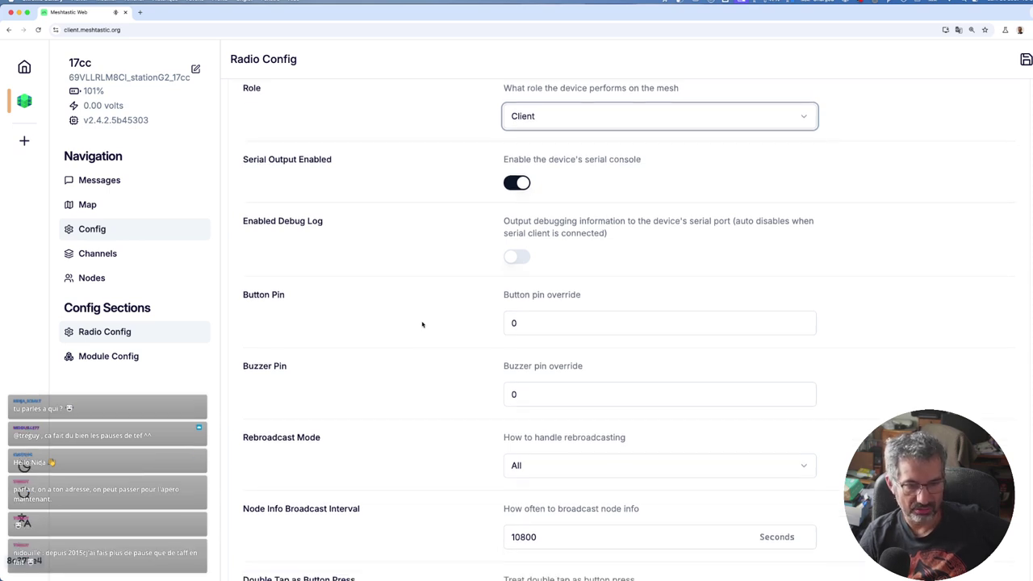
scroll(421, 325, "down", 5)
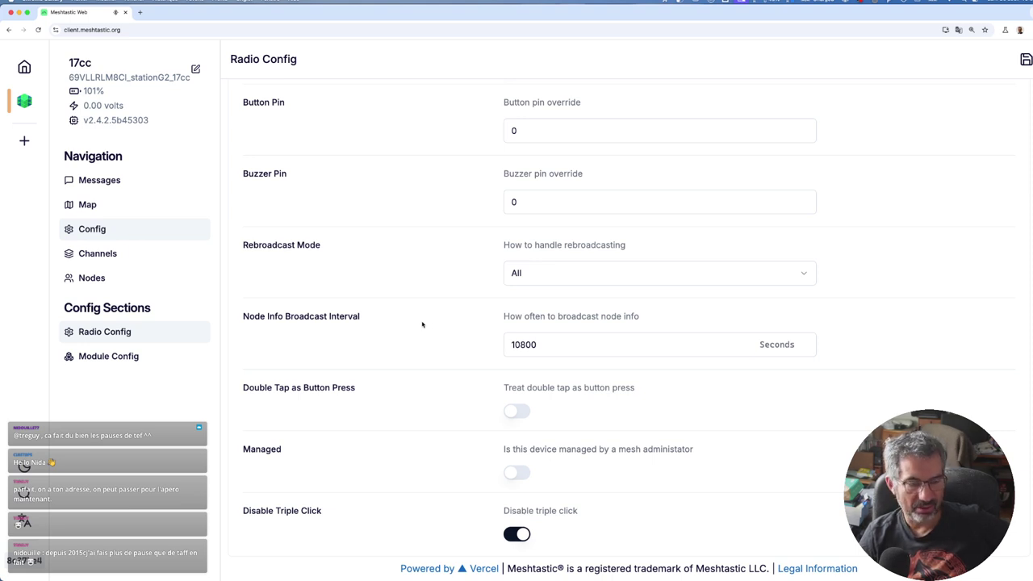
scroll(421, 325, "up", 5)
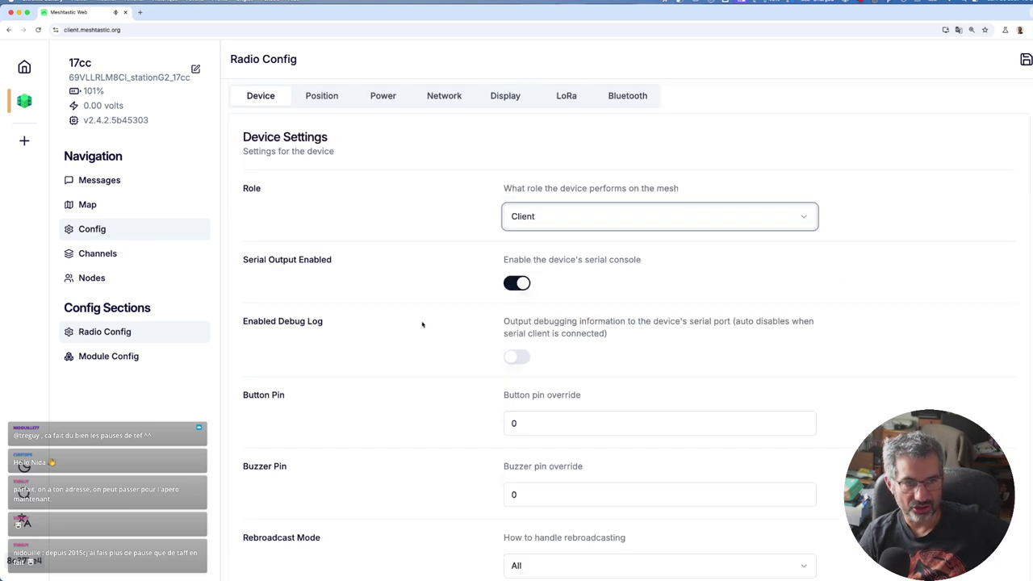
- Review the radio's power configuration, including power saving, battery shutdown delay and sleep settings
left_click(392, 102)
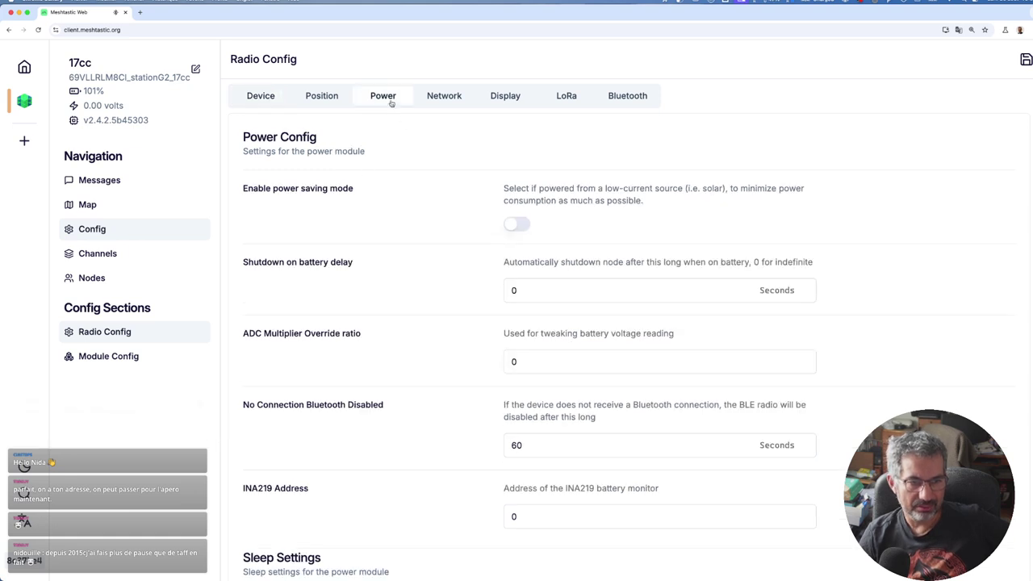
scroll(410, 310, "down", 1)
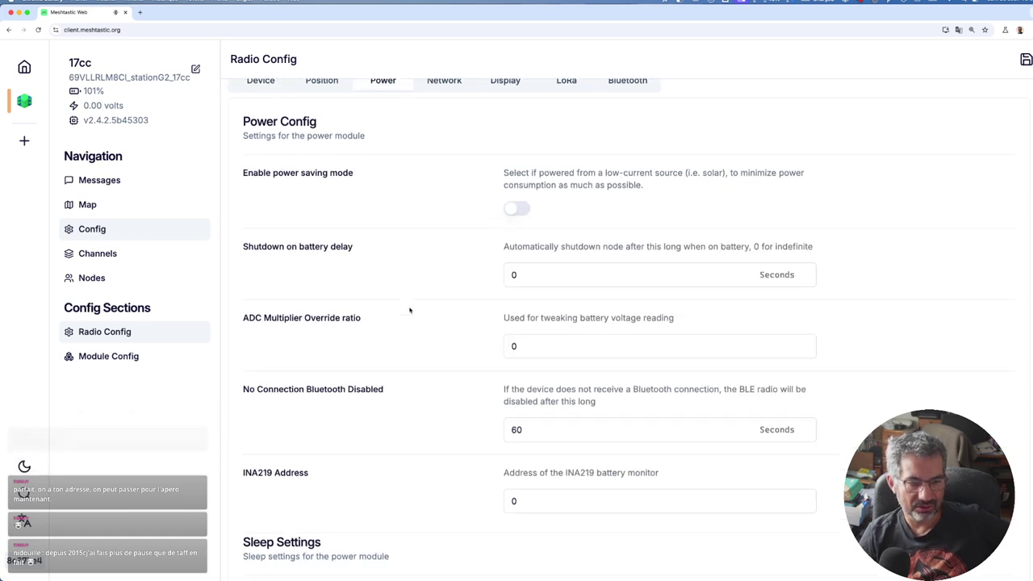
scroll(410, 310, "down", 3)
scroll(410, 310, "down", 3)
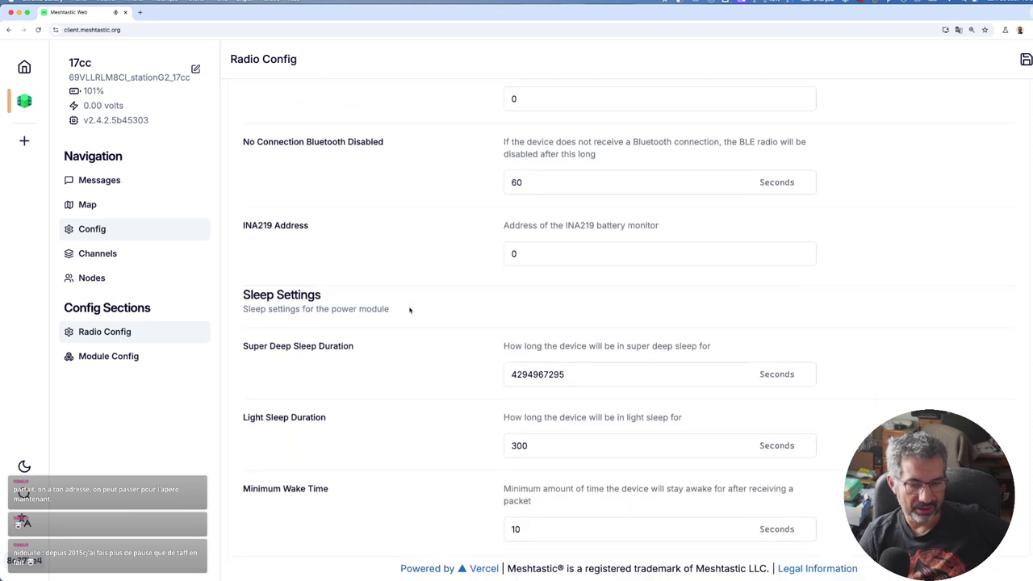
- Review the radio's network configuration, including the WiFi, Ethernet, IP, NTP and Rsyslog settings
scroll(417, 209, "up", 8)
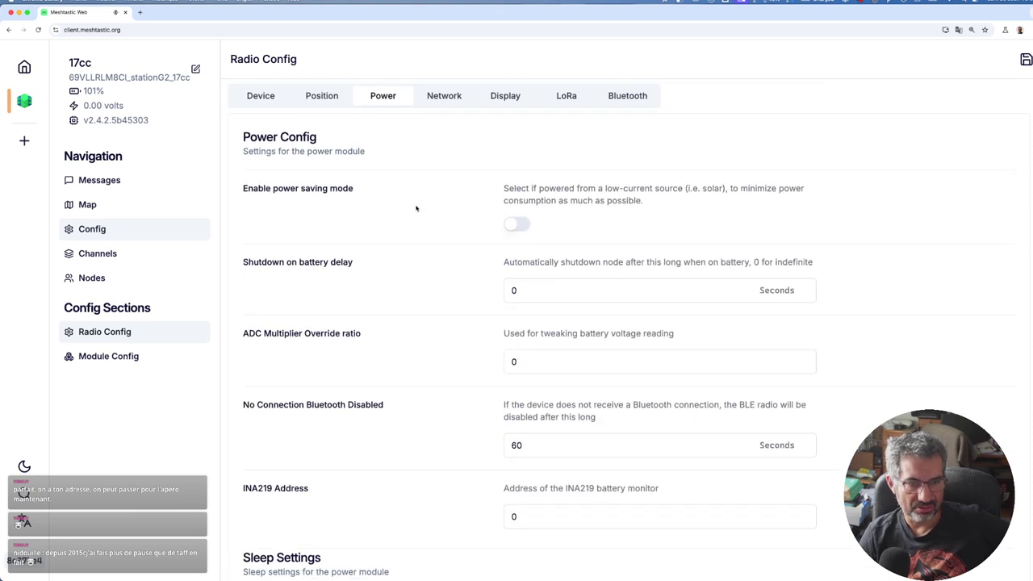
left_click(445, 96)
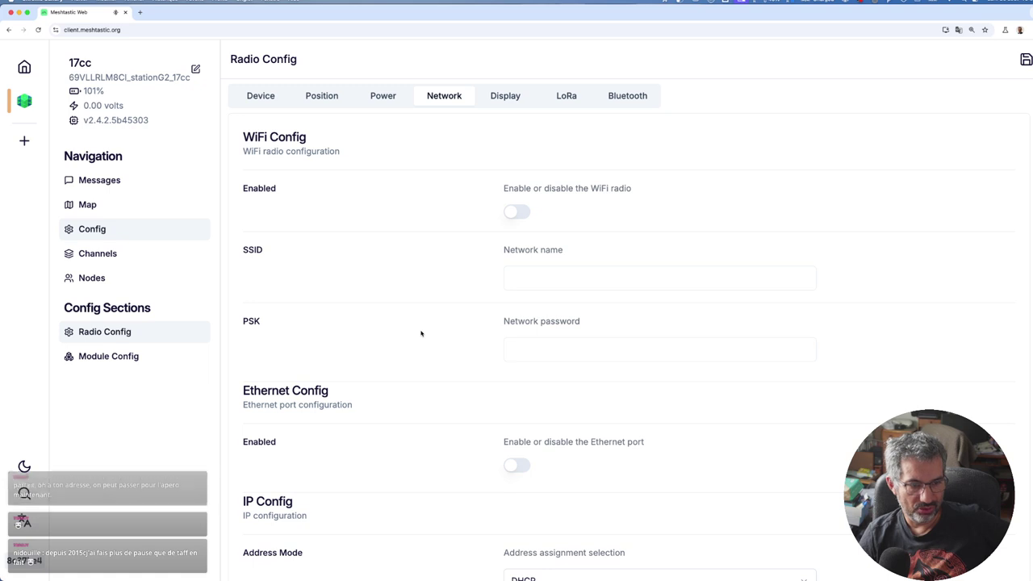
scroll(420, 333, "down", 3)
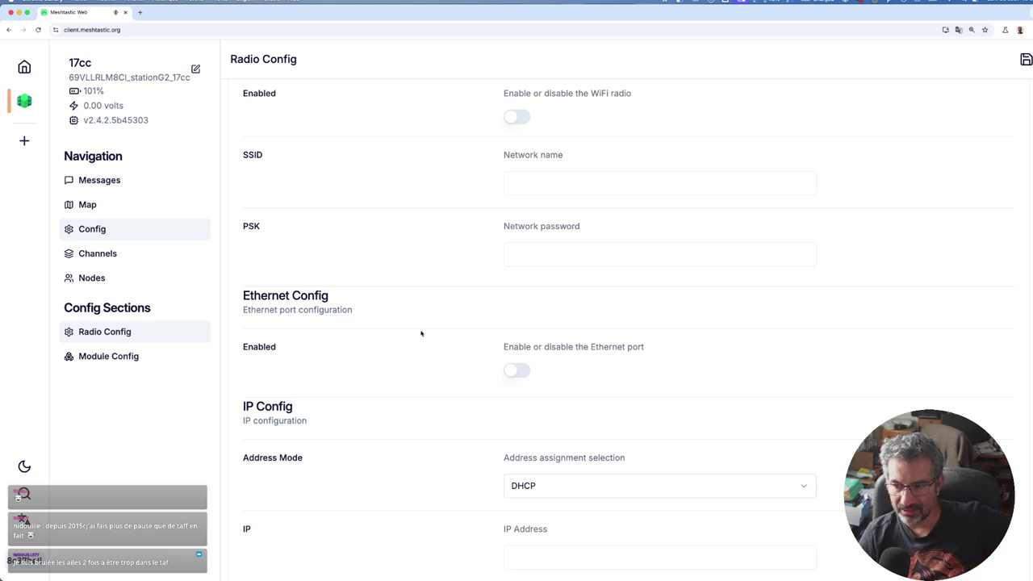
scroll(421, 334, "down", 1)
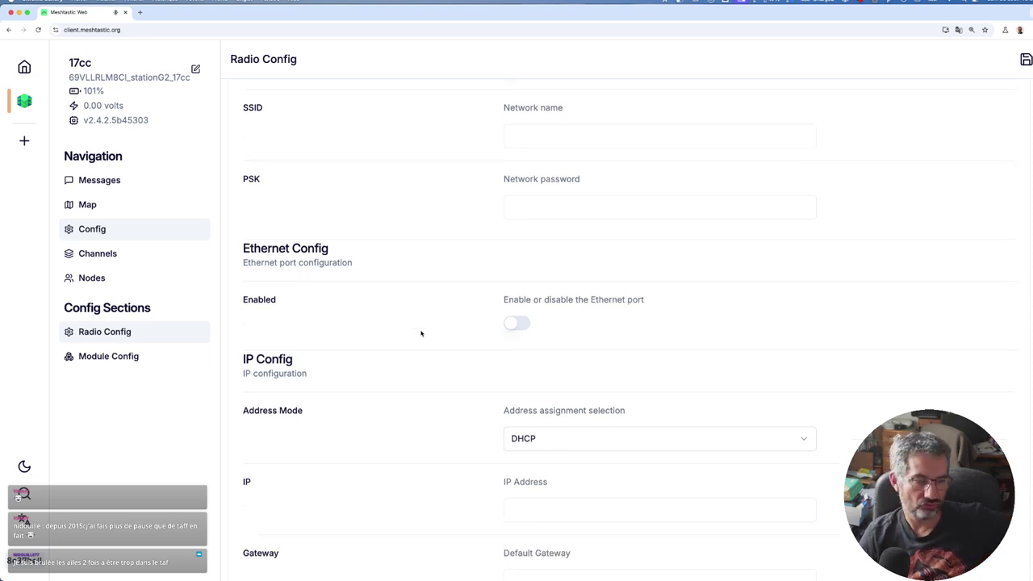
scroll(421, 334, "up", 3)
scroll(420, 333, "down", 2)
scroll(420, 333, "down", 5)
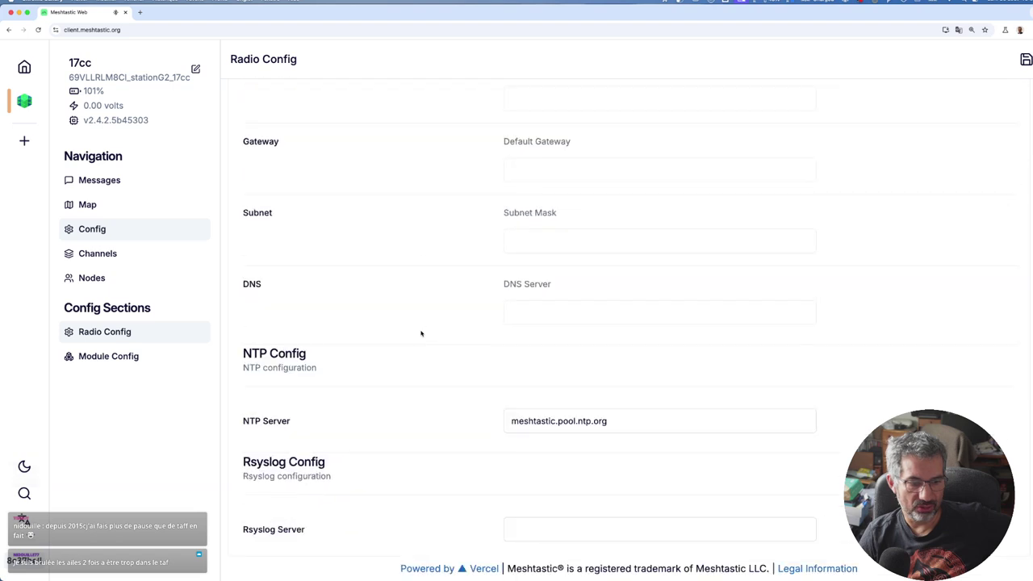
scroll(421, 333, "up", 2)
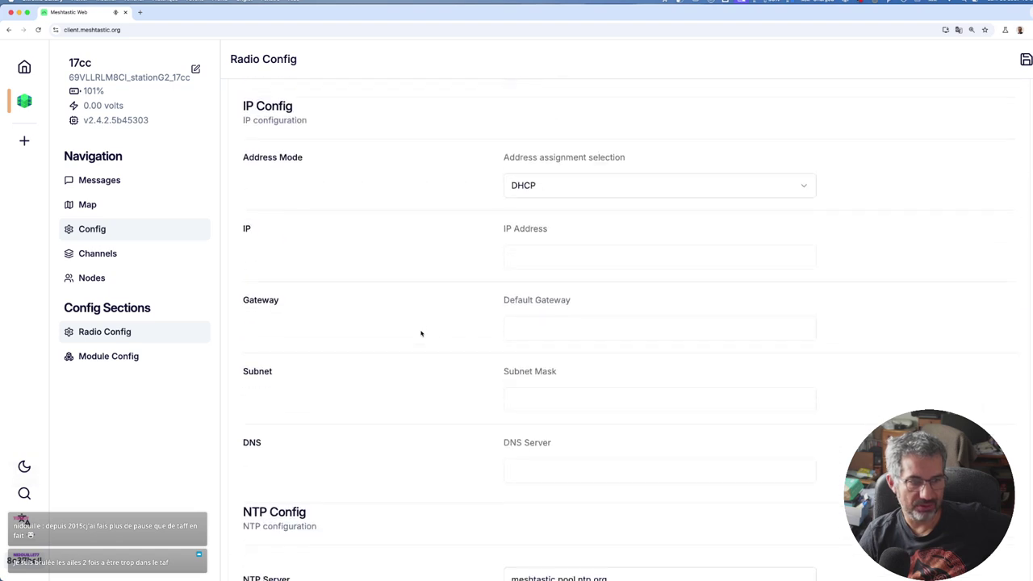
scroll(421, 333, "down", 2)
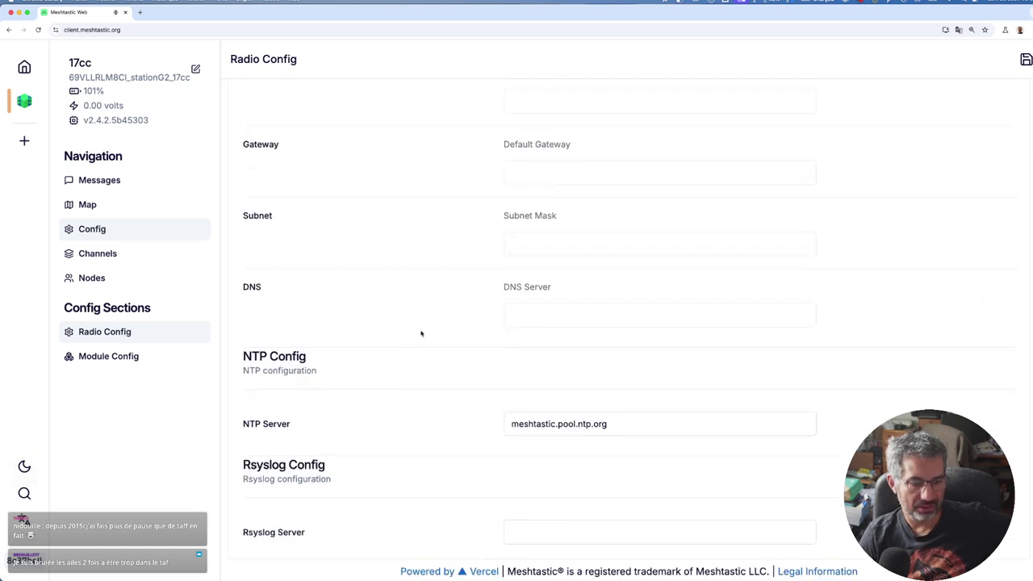
scroll(421, 333, "up", 6)
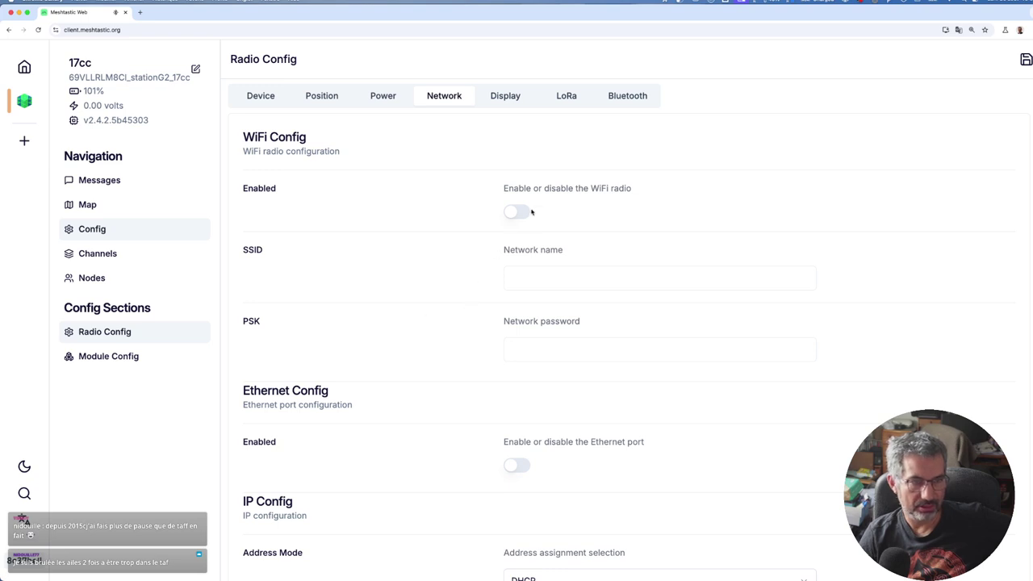
scroll(510, 277, "down", 3)
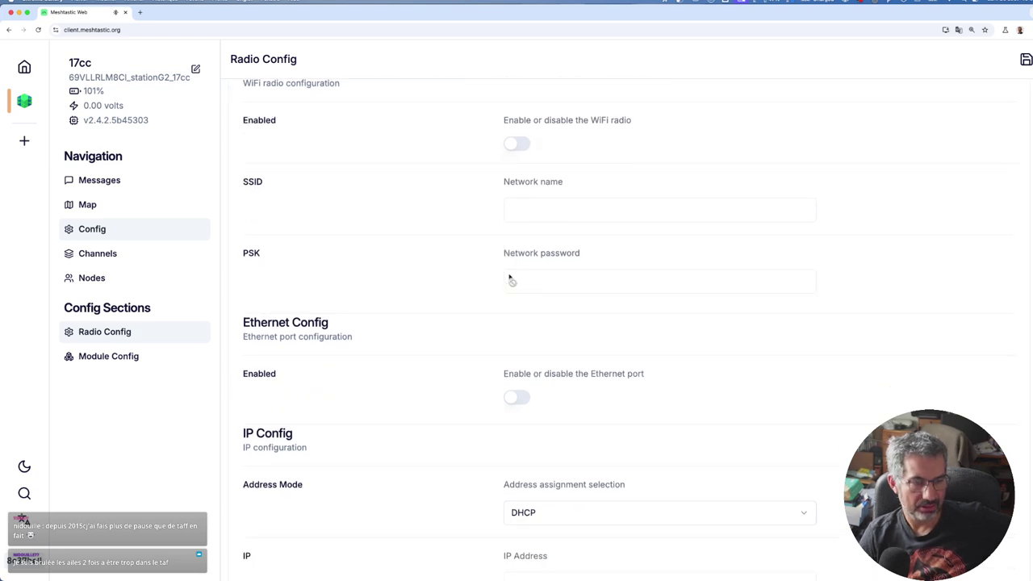
scroll(510, 278, "down", 2)
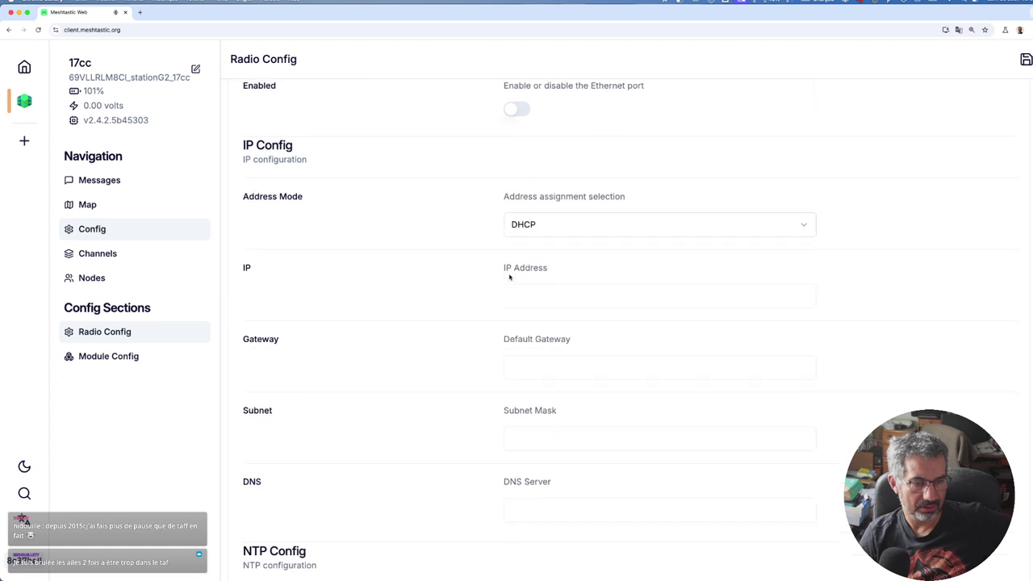
scroll(509, 278, "down", 2)
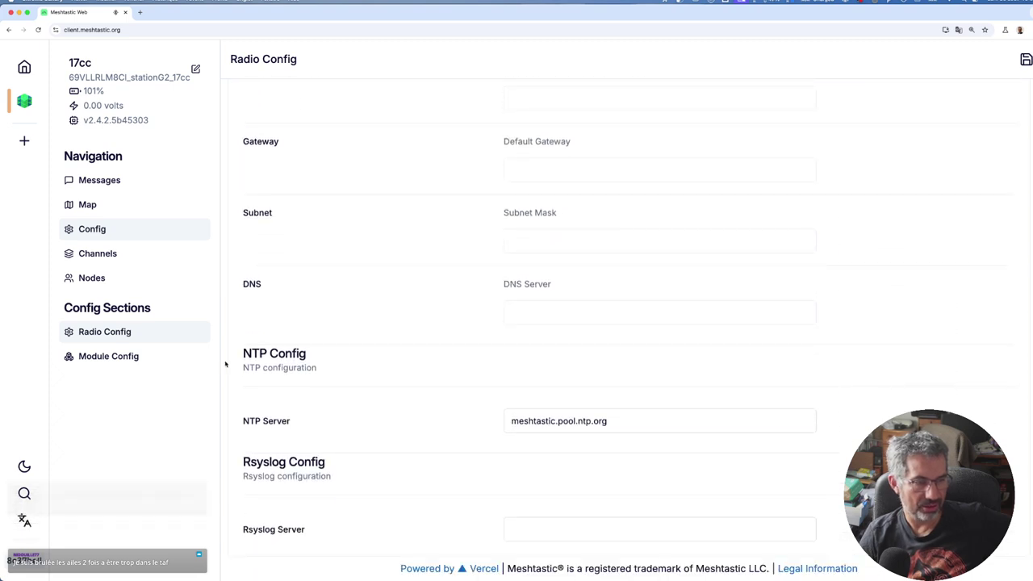
- Review the MQTT settings in the module configuration, from the server address to the map reporting options
left_click(140, 358)
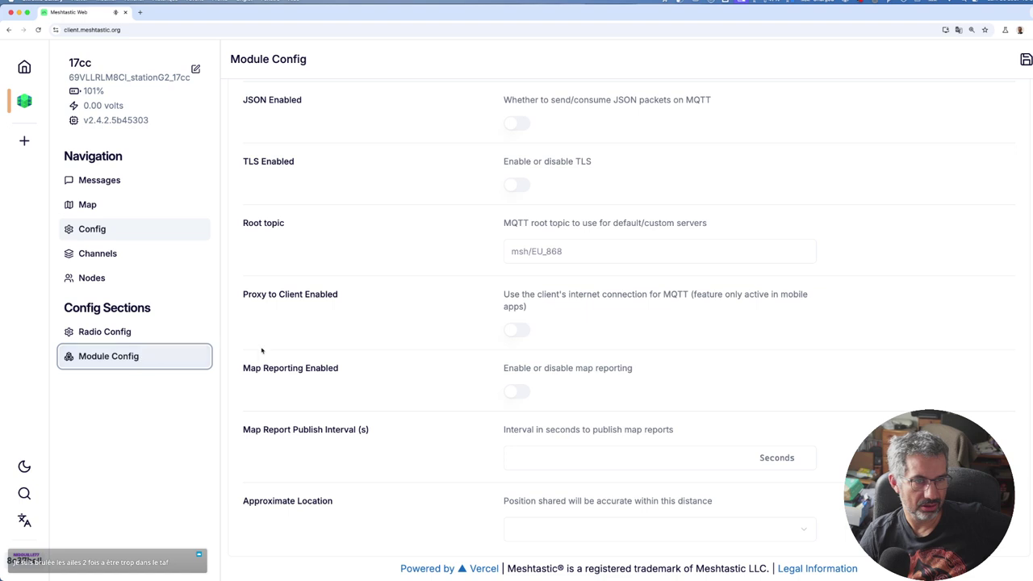
scroll(262, 350, "up", 6)
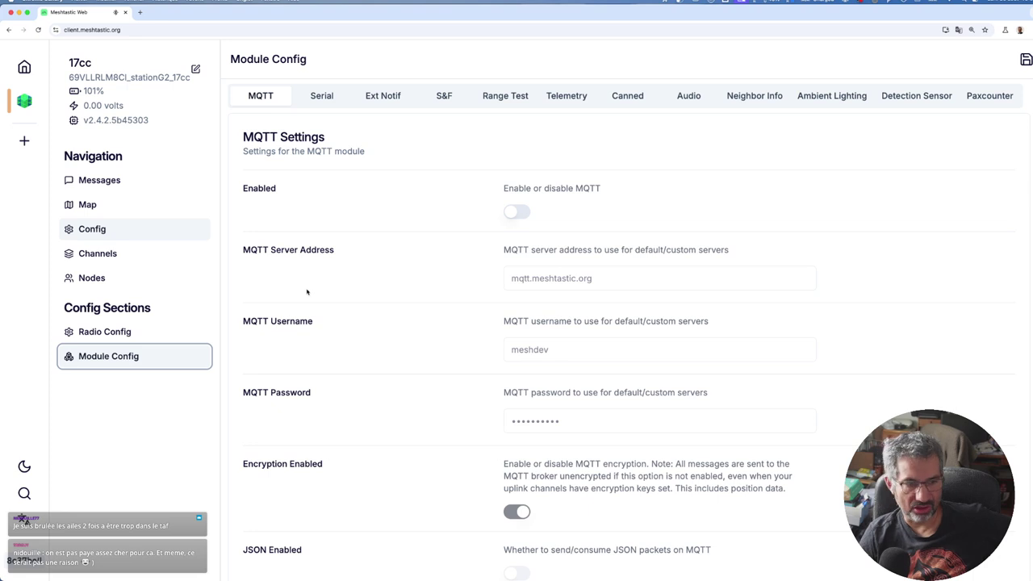
- Look through the channel settings of Fr_Balise, Fr_EMCOM, Fr_BlaBla, Fr_Tech and Ch 5
left_click(121, 254)
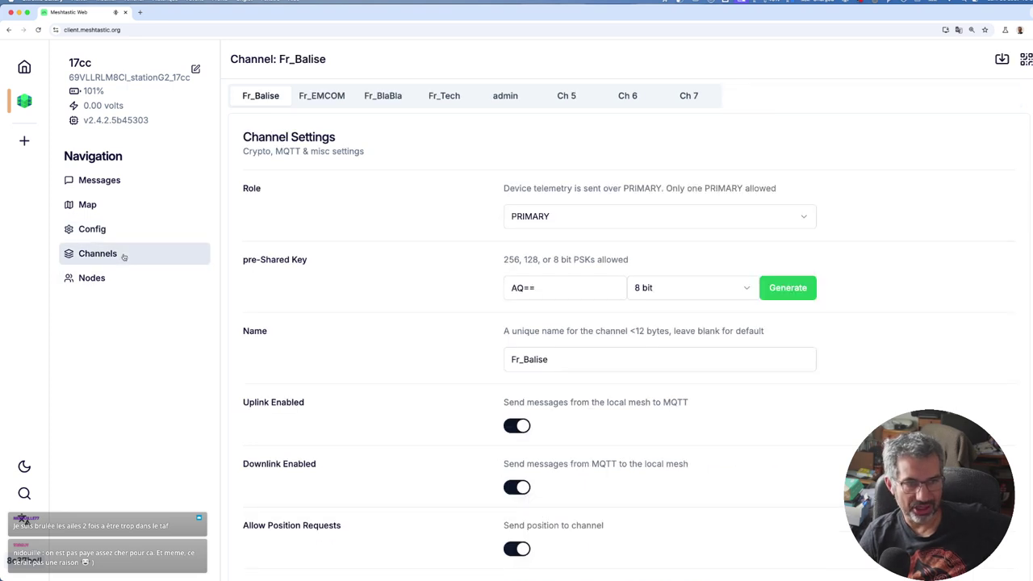
left_click(327, 100)
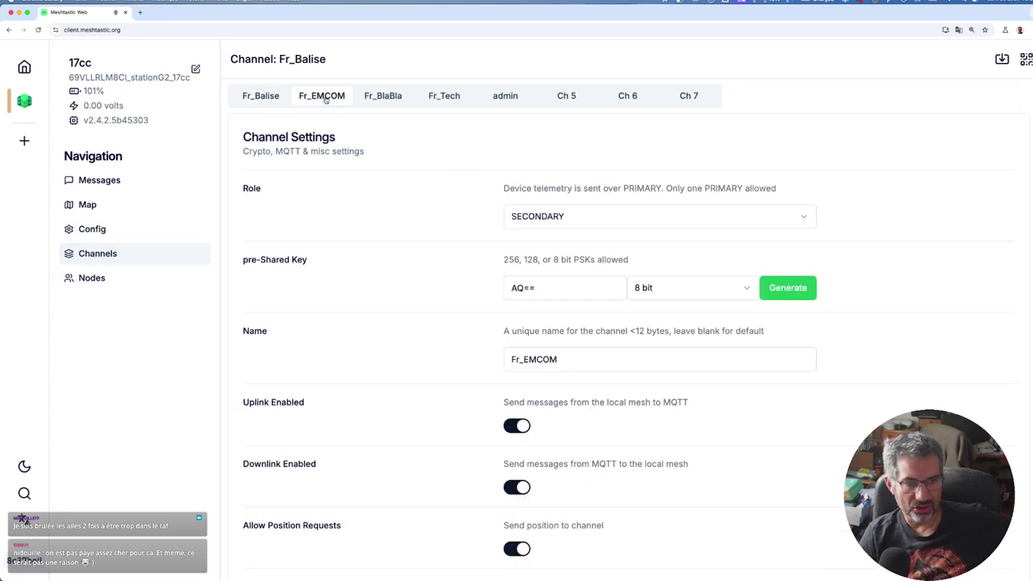
left_click(371, 98)
left_click(438, 98)
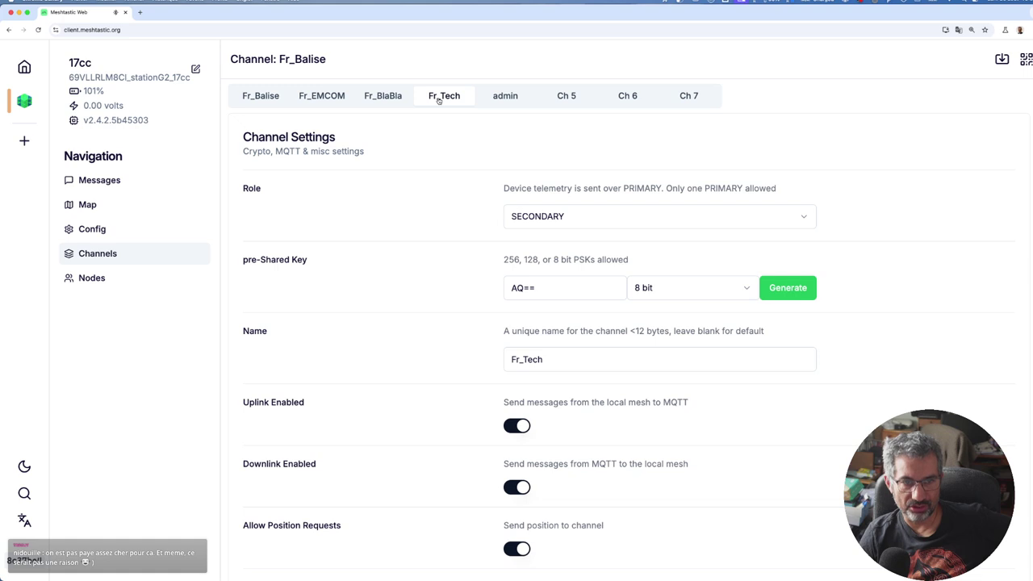
left_click(569, 98)
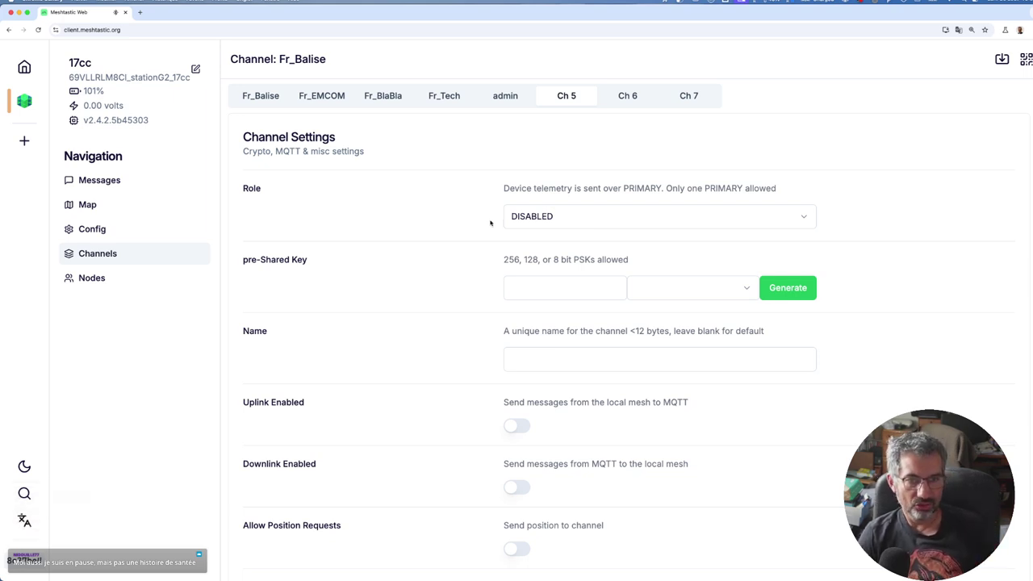
- Examine the list of heard nodes, then return to the overview of connected devices
left_click(121, 279)
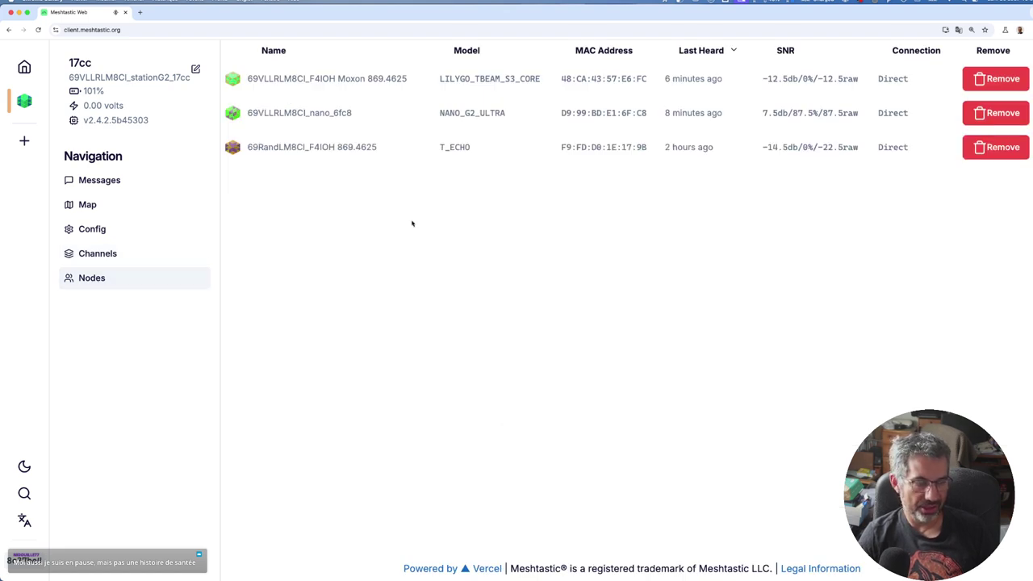
left_click(29, 70)
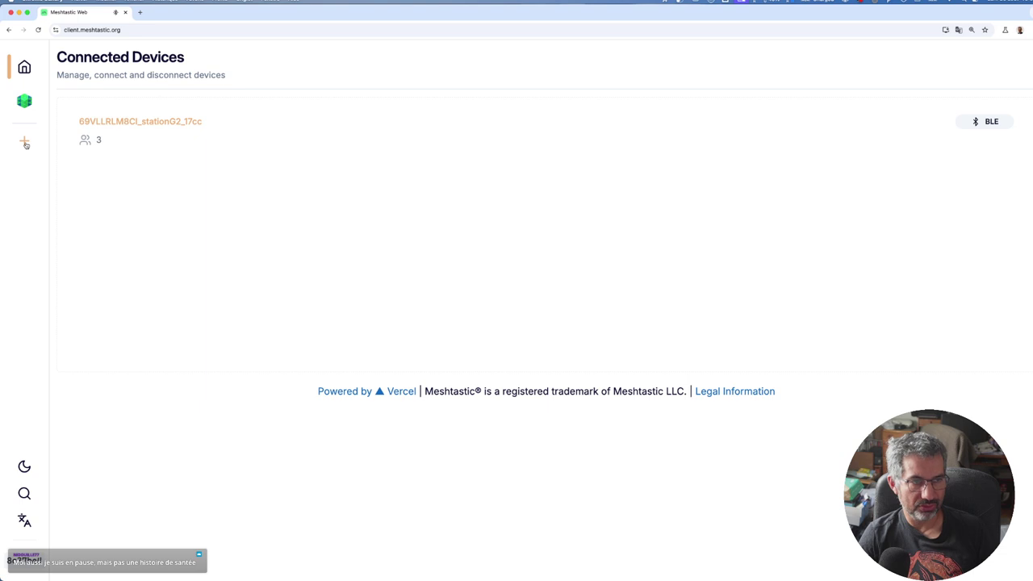
- Switch to the browser with the Unit Engineering wiki and review the Nano G2 Ultra overview and its comparison with the Nano G1 Explorer
key("super+Tab")
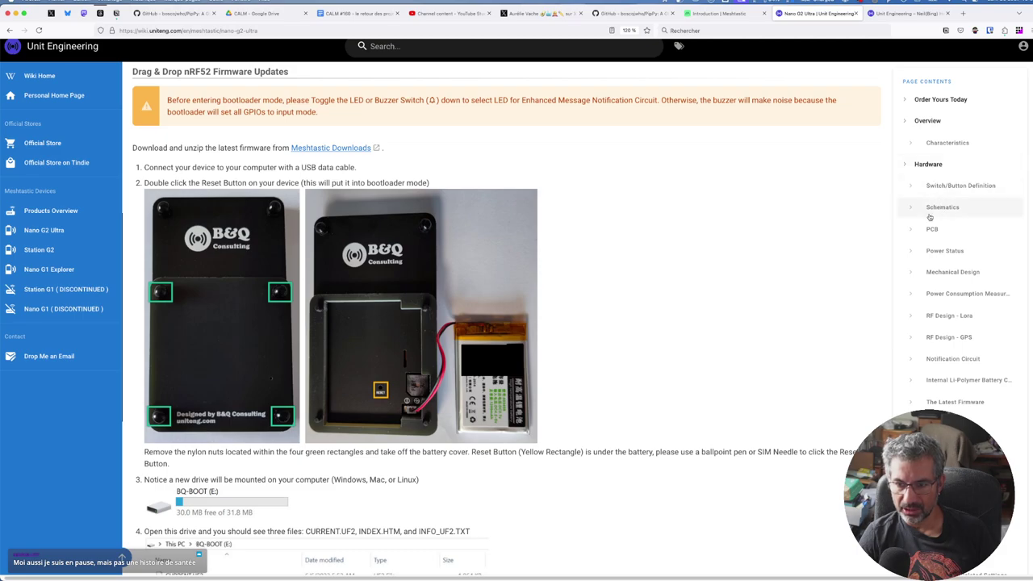
scroll(811, 257, "up", 20)
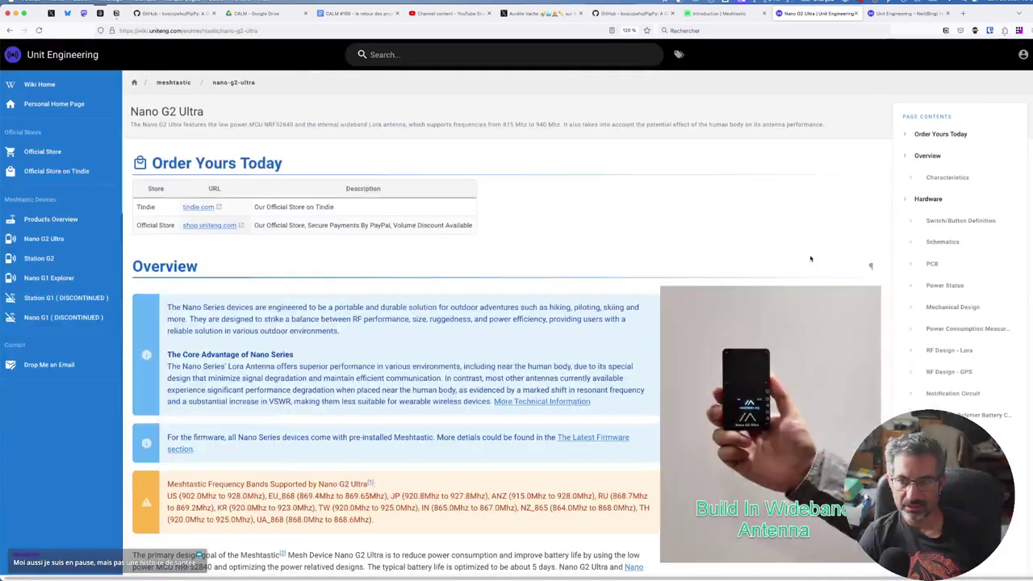
scroll(575, 251, "down", 3)
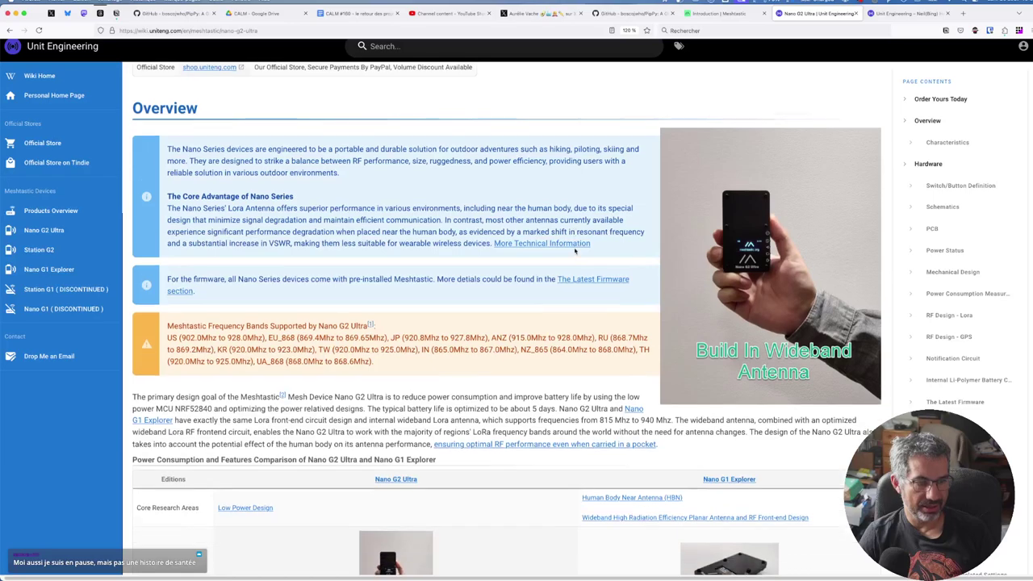
scroll(575, 251, "down", 3)
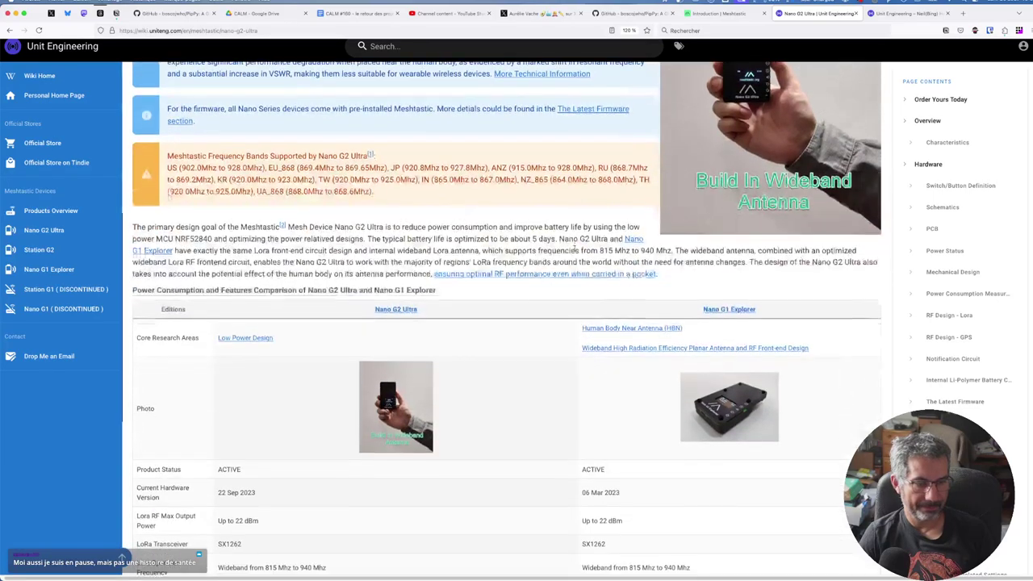
scroll(575, 250, "down", 2)
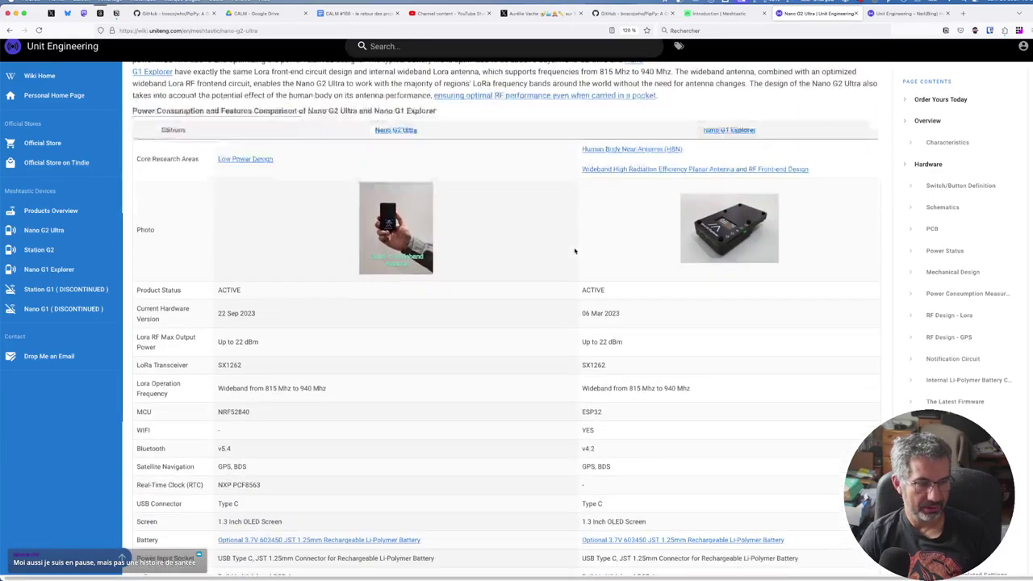
scroll(575, 251, "down", 1)
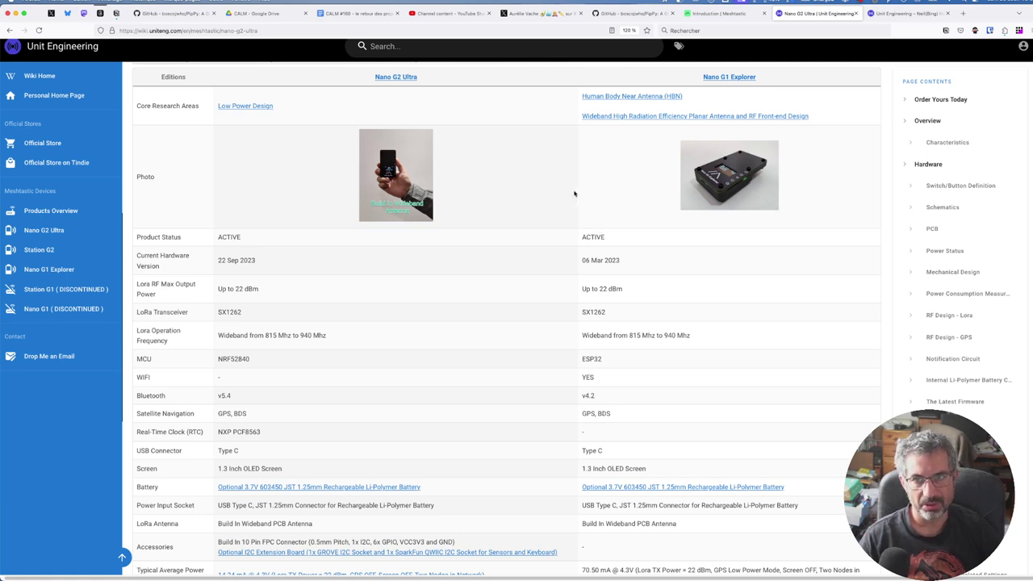
- Switch back to the Meshtastic web client and start searching for a new Bluetooth device to connect
key("super+Tab")
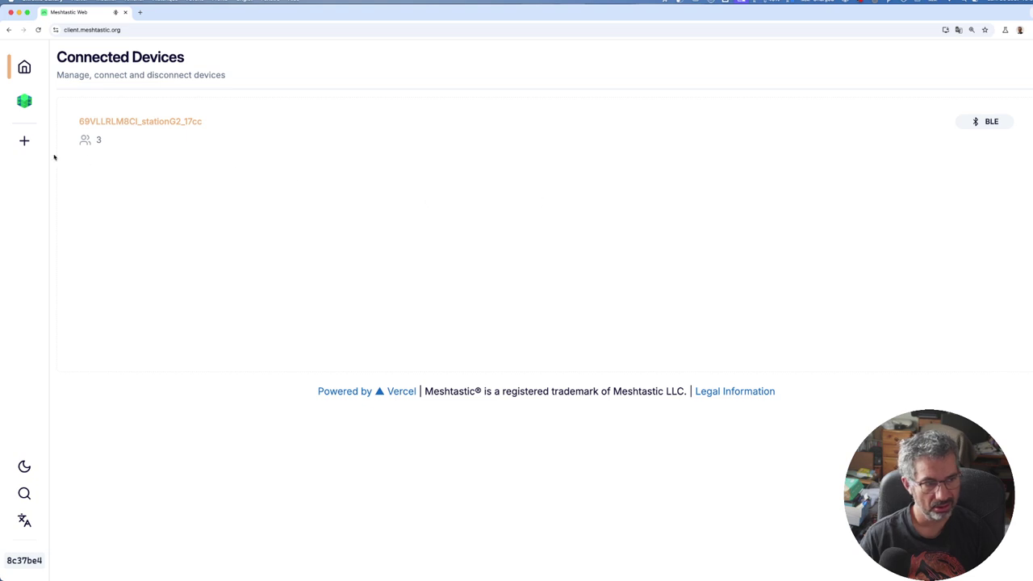
left_click(24, 140)
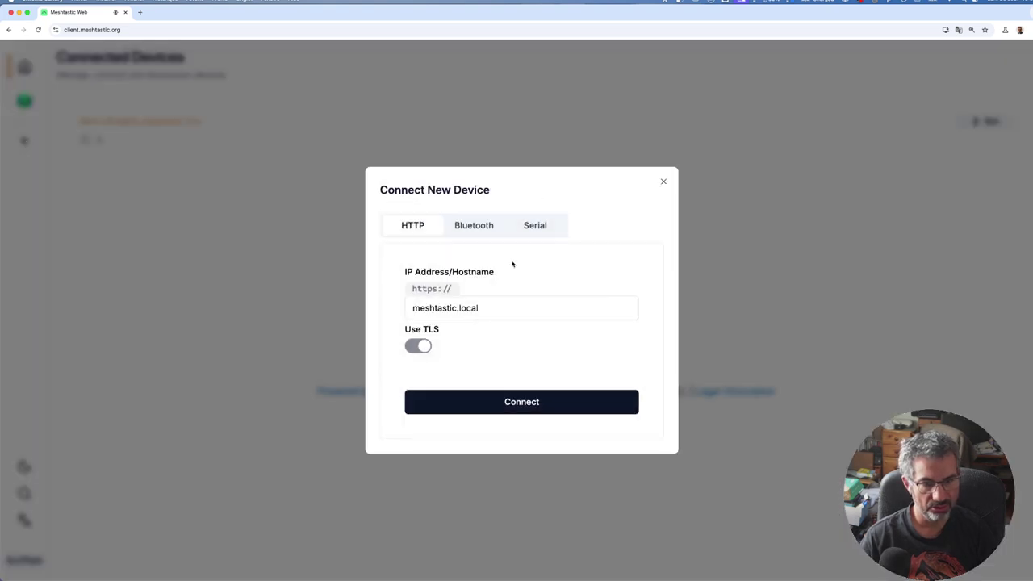
left_click(470, 226)
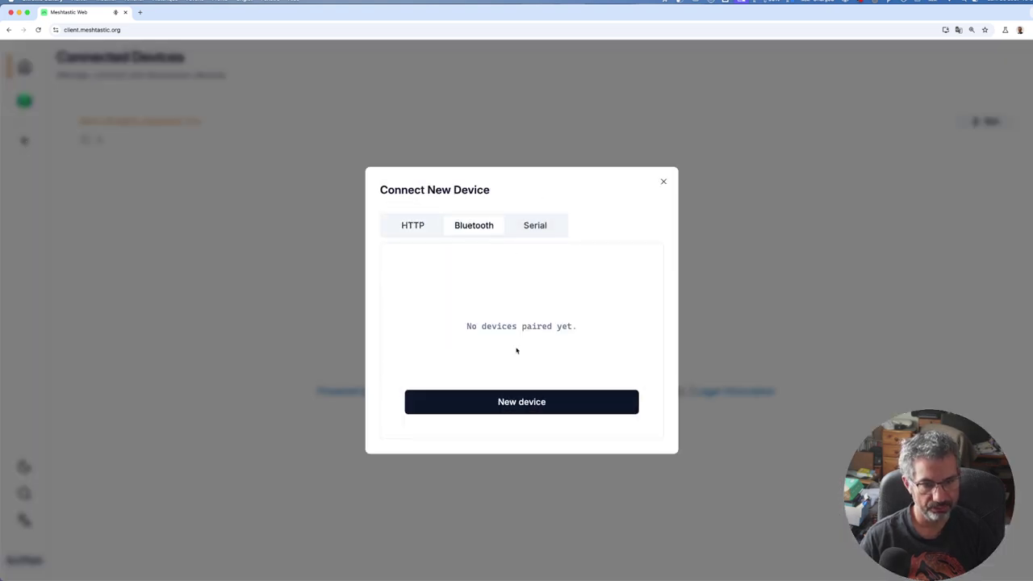
left_click(538, 401)
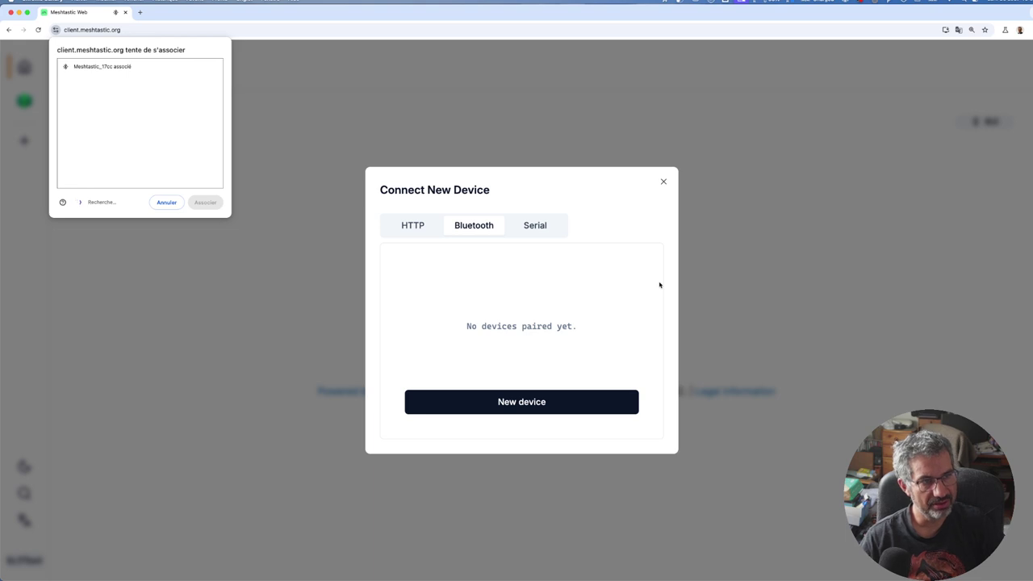